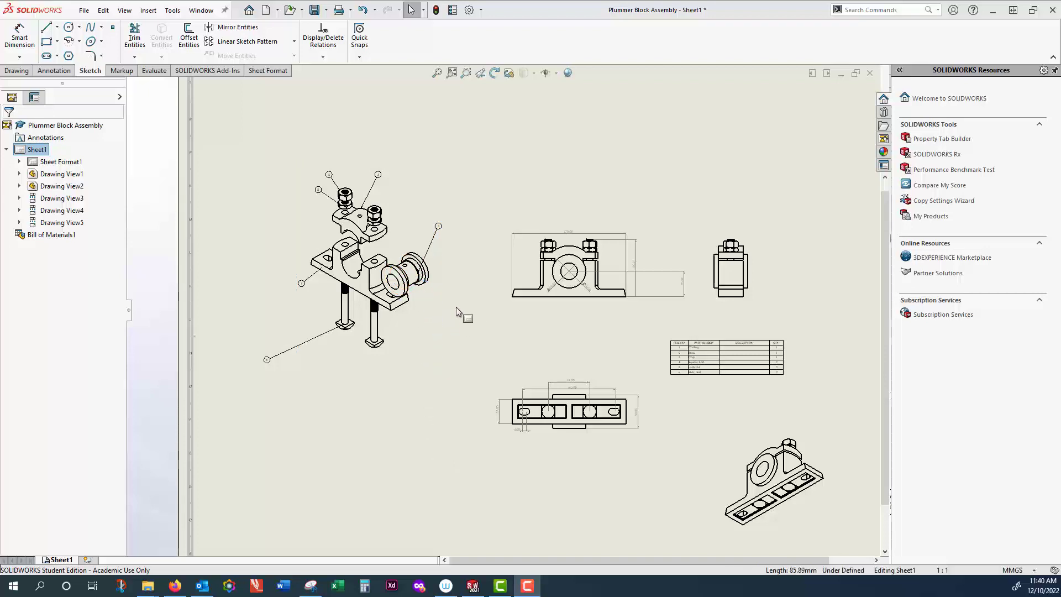
# Examine the brass bushing (item 2) in the exploded view and the dimensions in the front view.
pyautogui.scroll(-3, 414, 276)
pyautogui.scroll(-3, 415, 277)
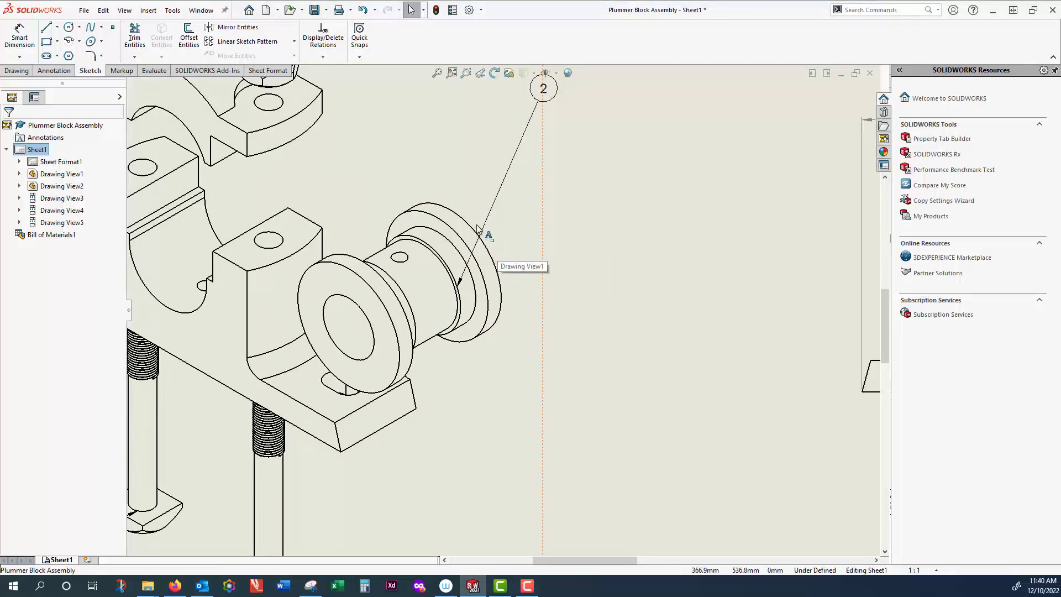
pyautogui.scroll(2, 478, 227)
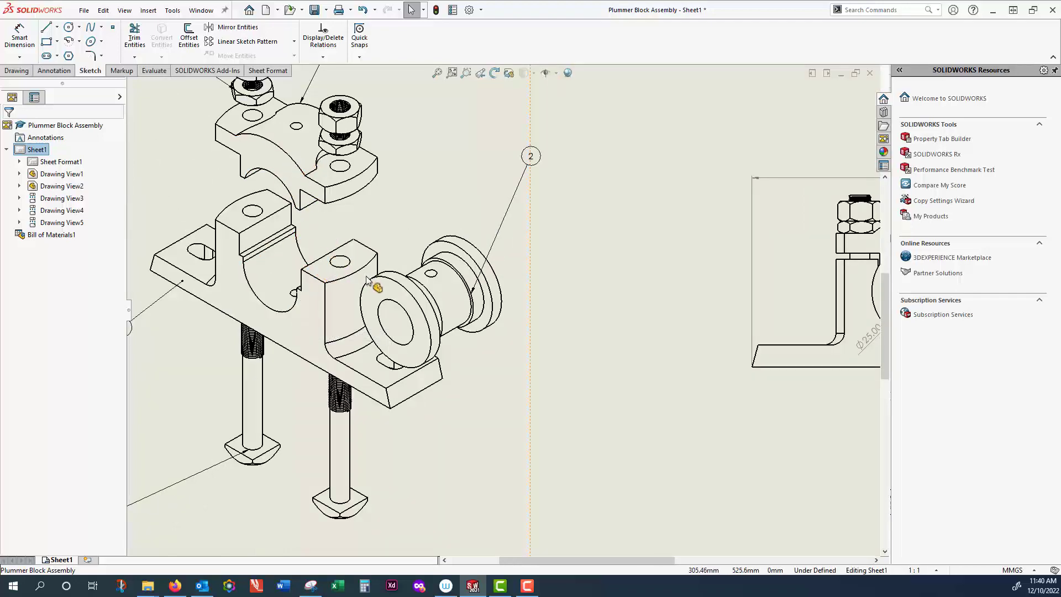
pyautogui.scroll(2, 387, 288)
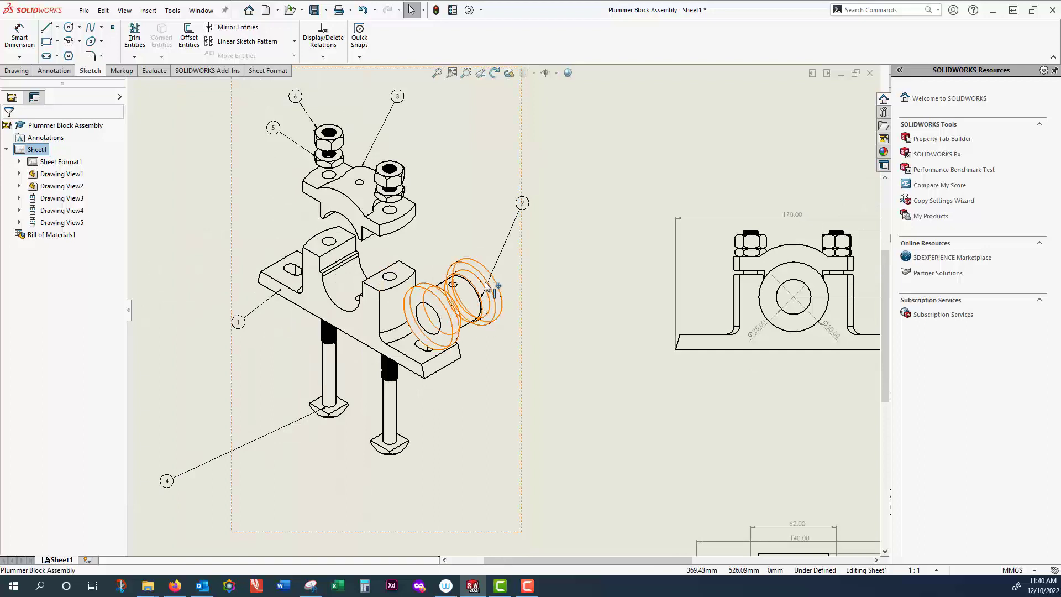
pyautogui.scroll(2, 597, 313)
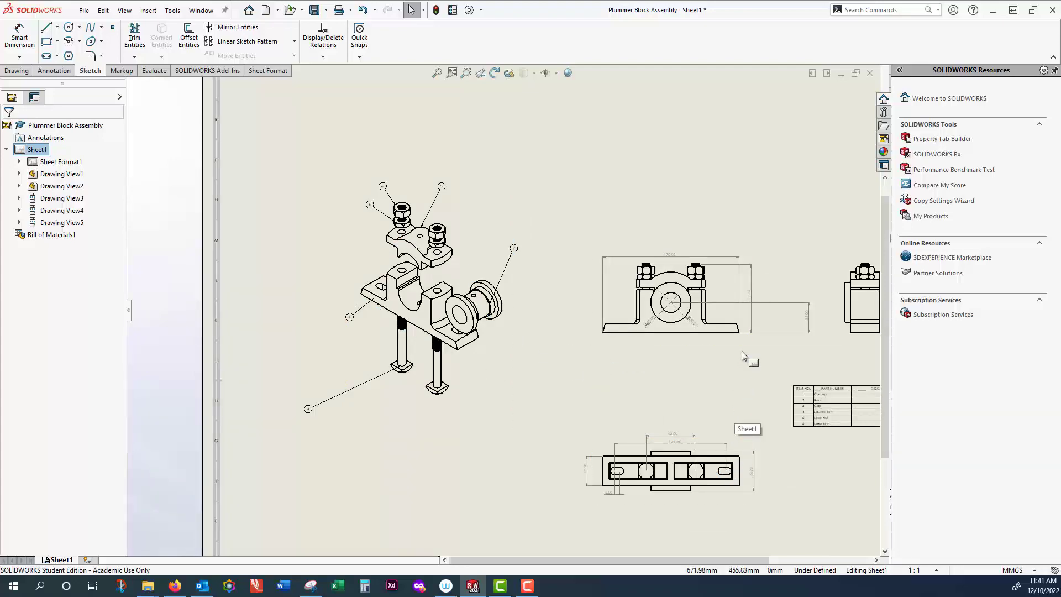
pyautogui.scroll(-3, 741, 354)
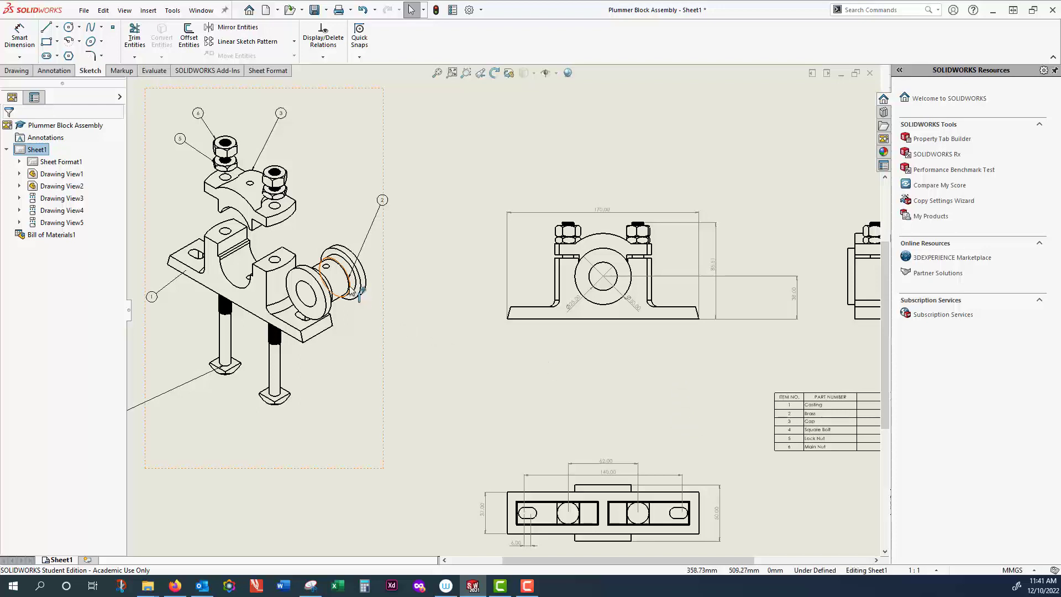
pyautogui.scroll(-3, 356, 291)
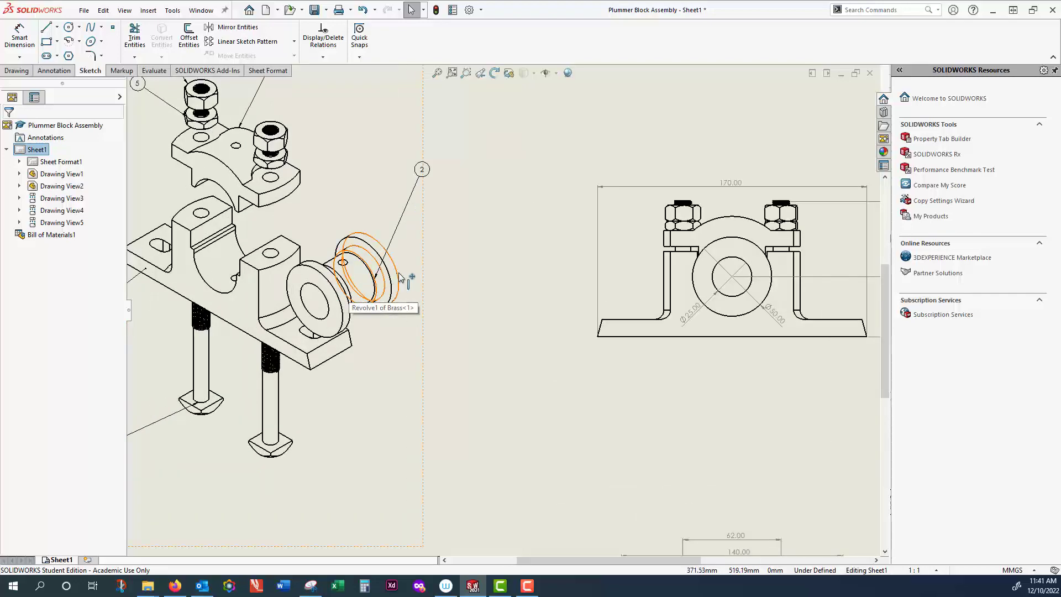
pyautogui.scroll(2, 507, 329)
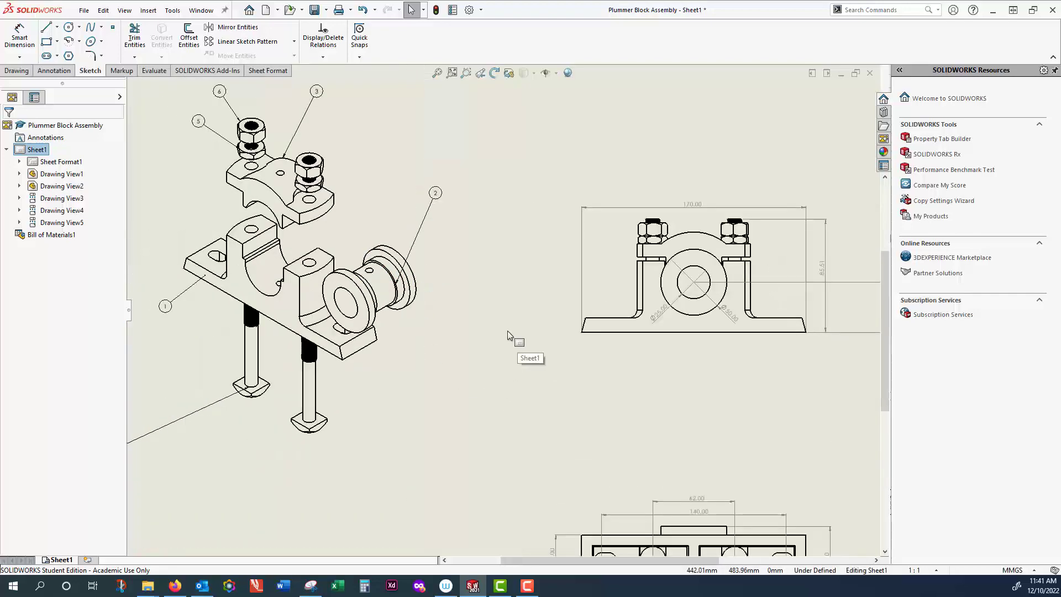
pyautogui.scroll(-1, 416, 288)
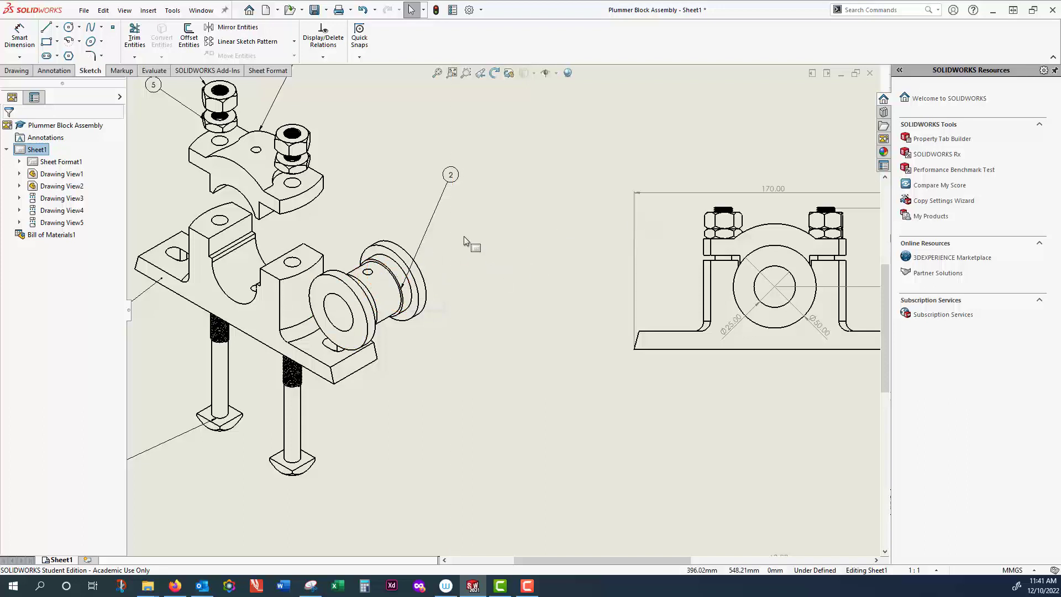
pyautogui.scroll(1, 461, 238)
pyautogui.scroll(1, 502, 307)
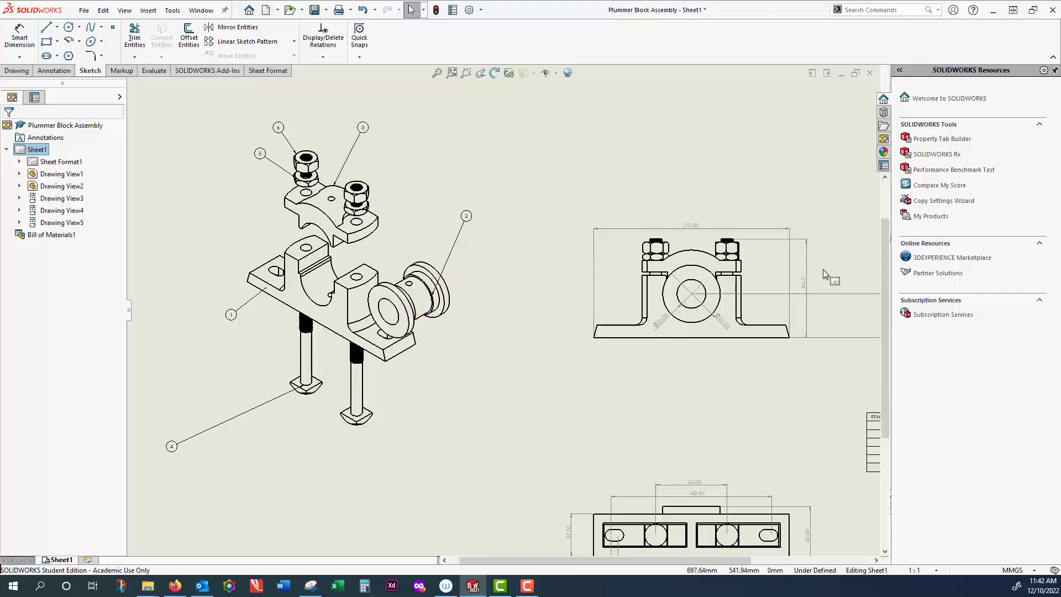
pyautogui.scroll(3, 822, 271)
pyautogui.scroll(-2, 776, 281)
pyautogui.scroll(-1, 635, 310)
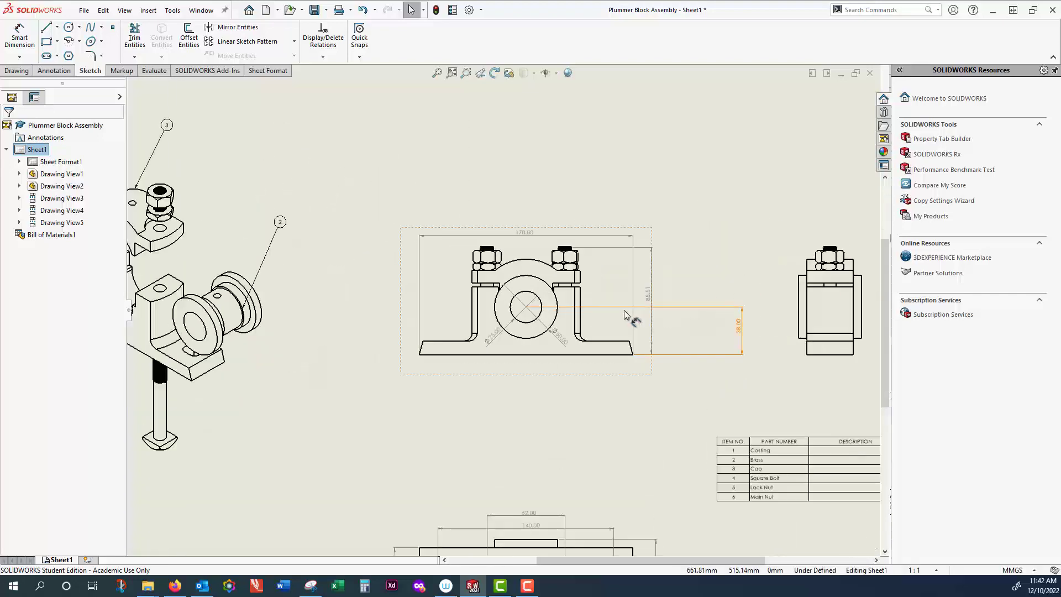
pyautogui.scroll(2, 578, 346)
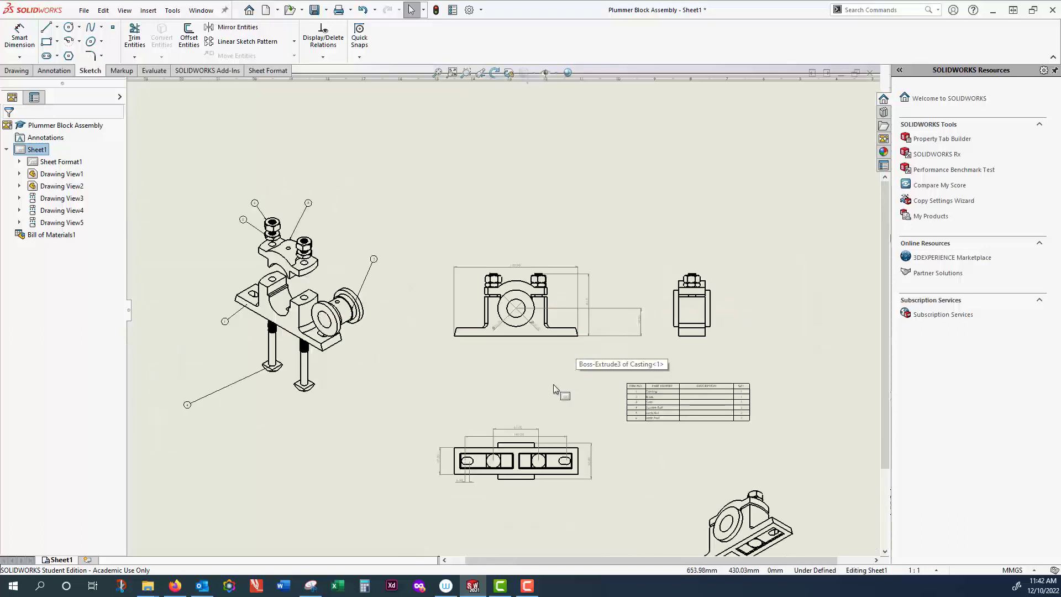
# Move the plan view up so it sits just below the front view on the sheet.
pyautogui.click(462, 431)
pyautogui.moveTo(460, 430); pyautogui.dragTo(464, 362)
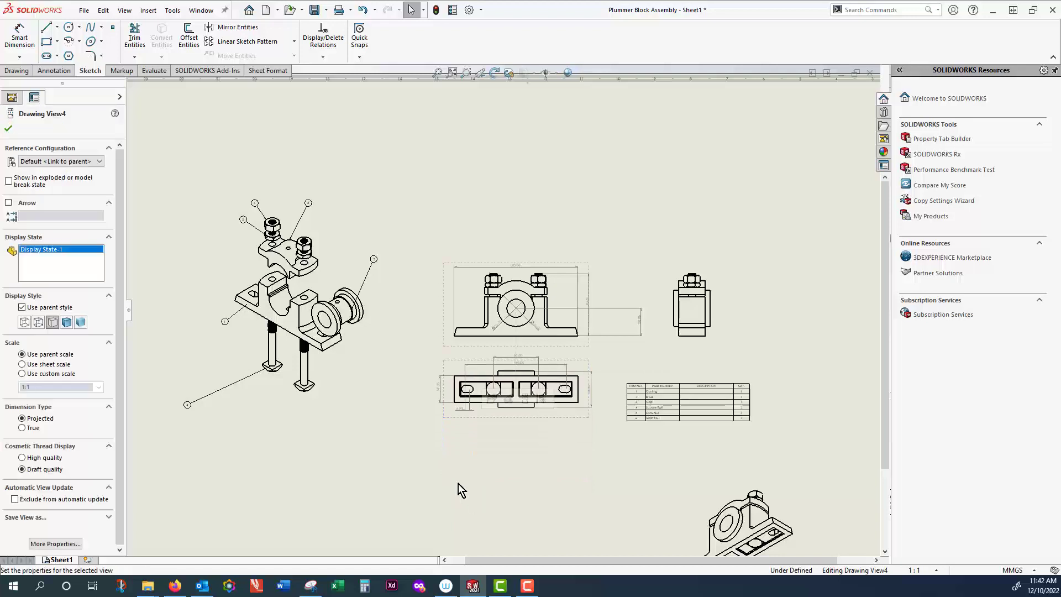
pyautogui.click(486, 479)
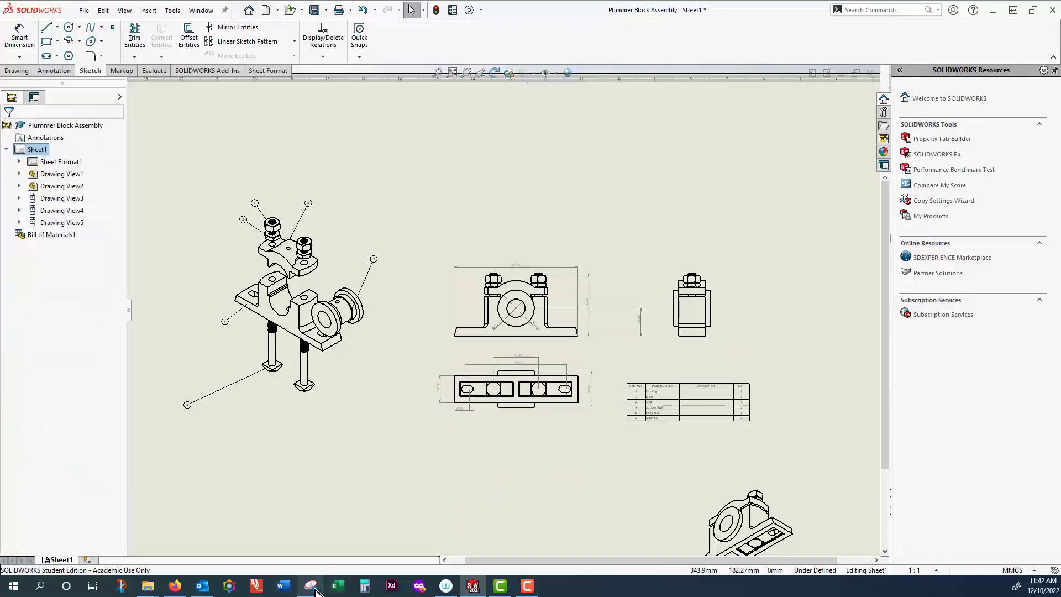
# Switch to Snipping Tool and capture a rectangular snip around the dimensioned front and plan views.
pyautogui.click(310, 586)
pyautogui.click(117, 84)
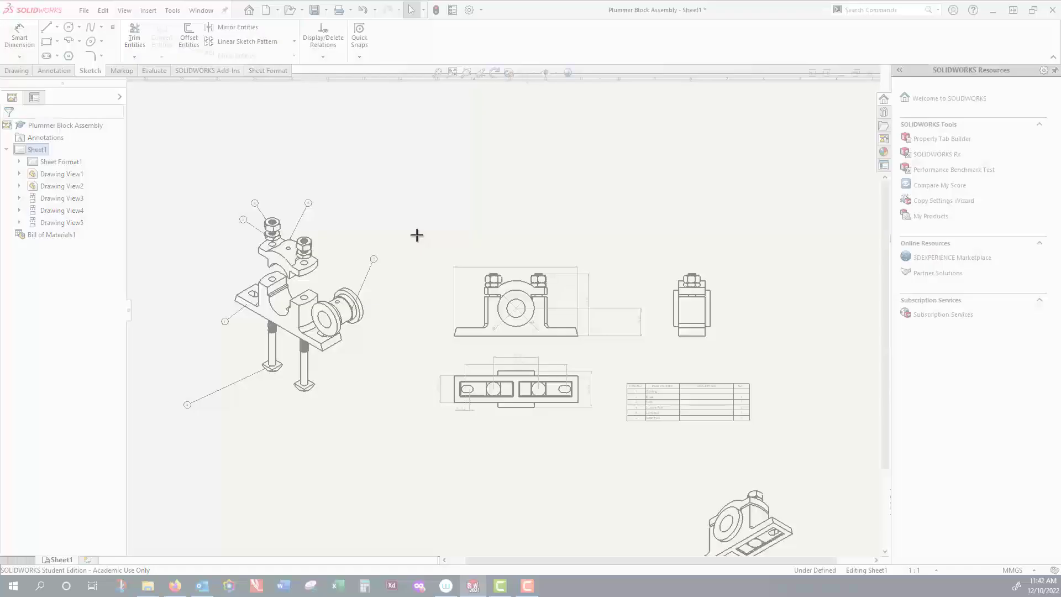
pyautogui.moveTo(415, 237)
pyautogui.mouseDown()
pyautogui.moveTo(553, 363)
pyautogui.moveTo(647, 422)
pyautogui.mouseUp()
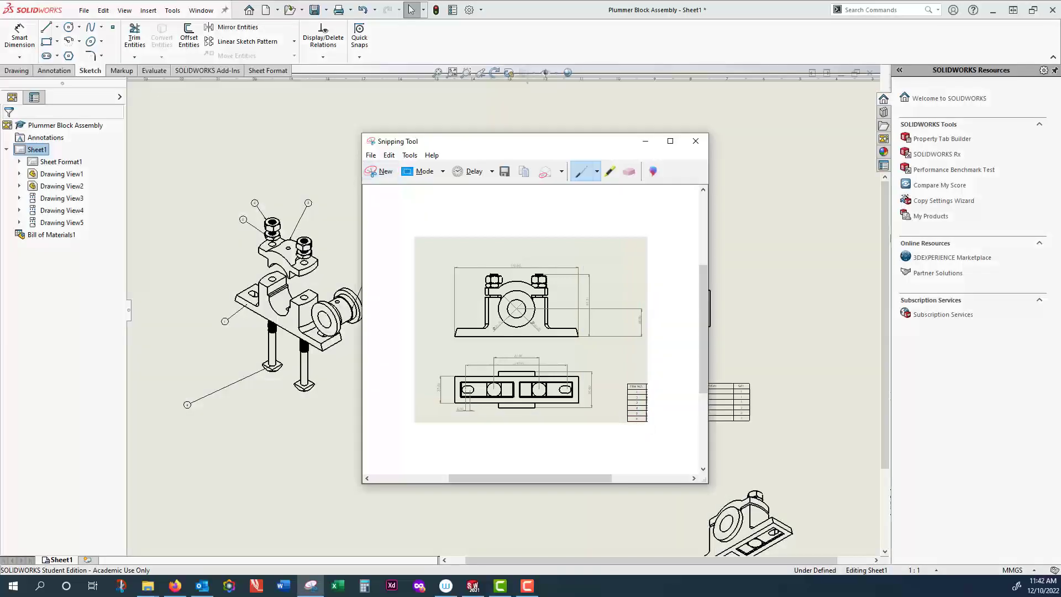
# Return to SOLIDWORKS and create a new part document.
pyautogui.click(473, 586)
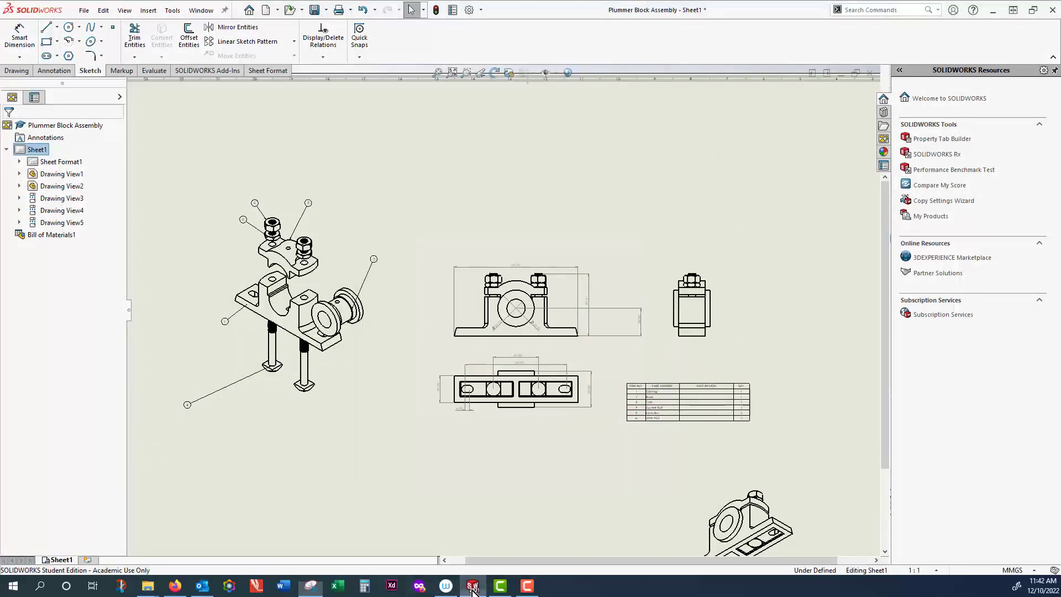
pyautogui.click(84, 10)
pyautogui.click(95, 26)
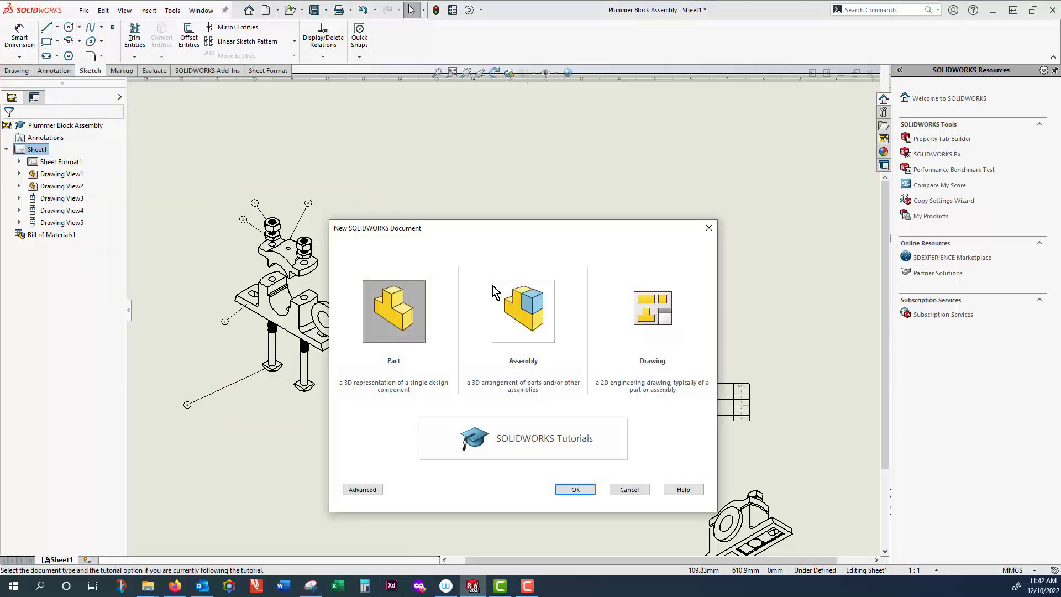
pyautogui.click(575, 489)
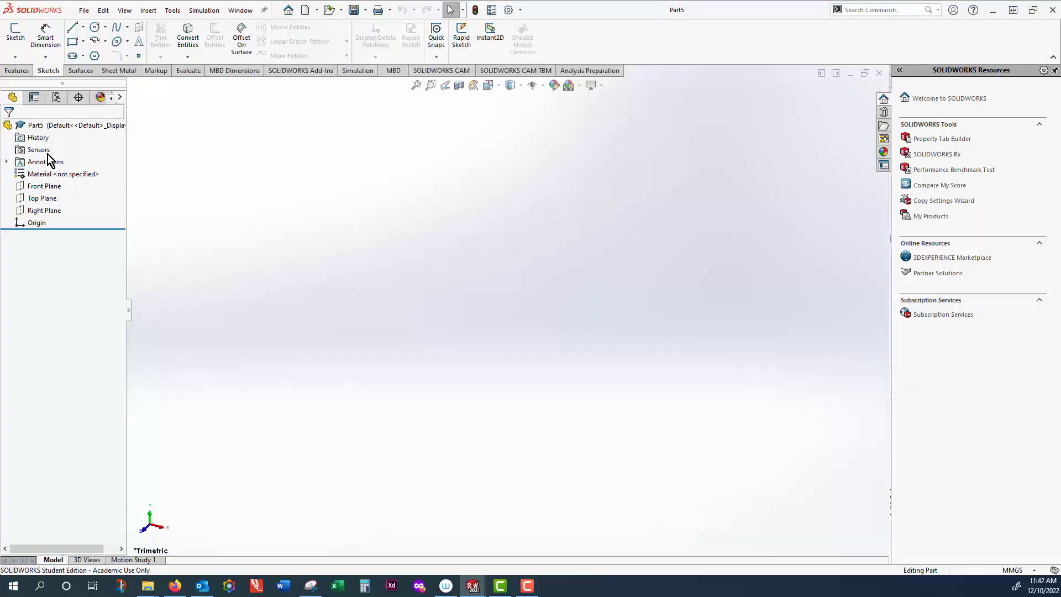
# Start a new 2D sketch on the Front Plane.
pyautogui.click(21, 57)
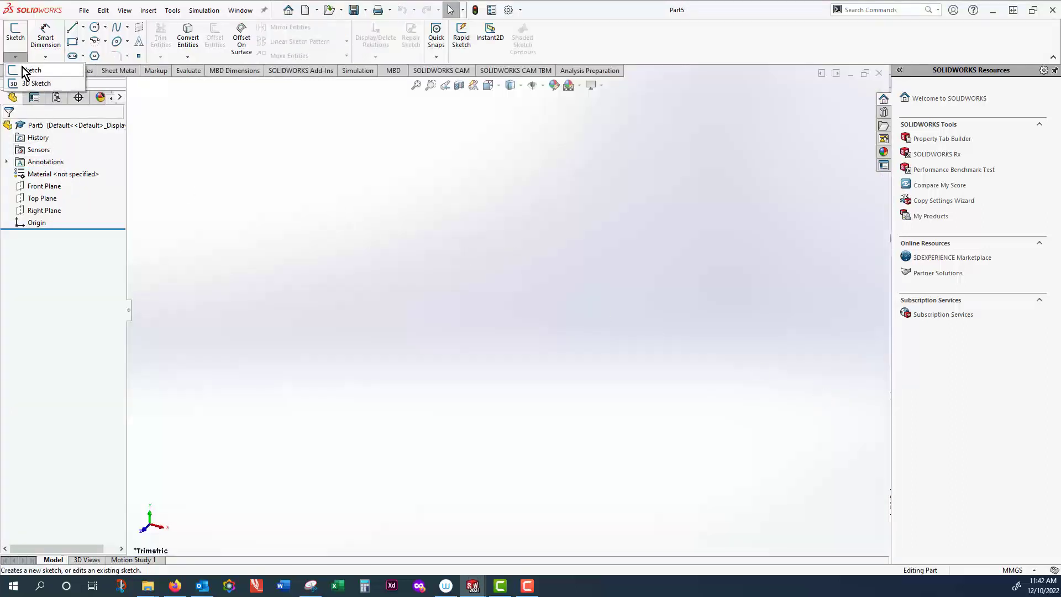
pyautogui.click(28, 70)
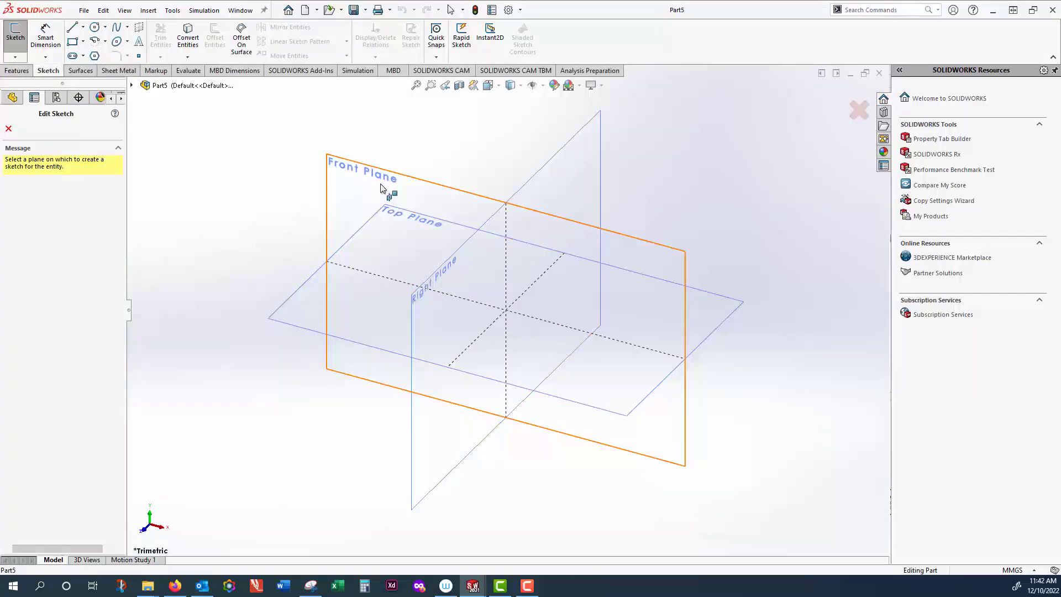
pyautogui.click(389, 198)
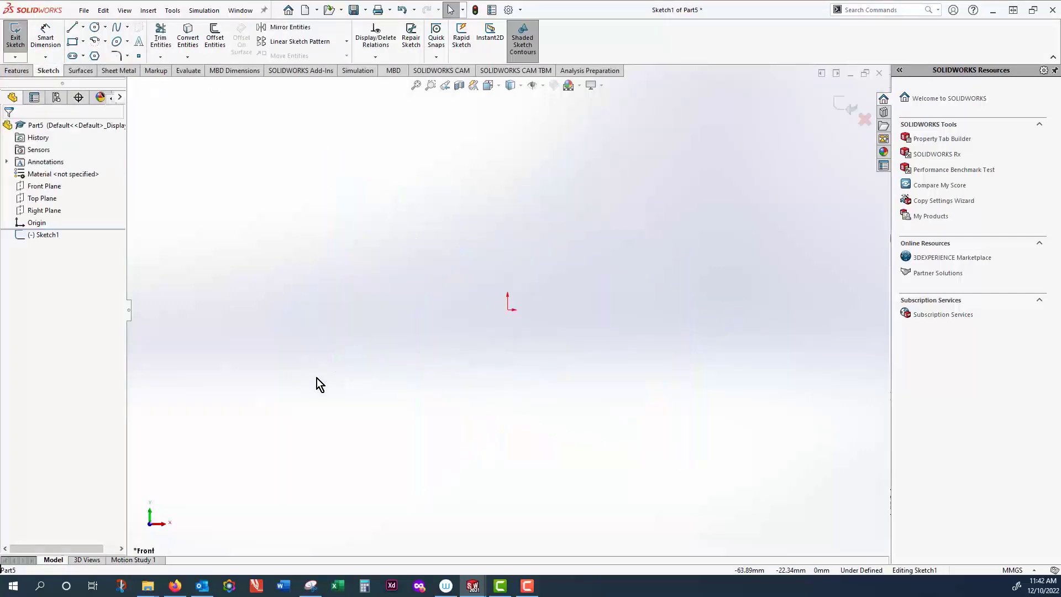
# Paste the captured drawing snip into the part window and place it beside the origin as a dimension reference.
pyautogui.hotkey('ctrl', 'v')
pyautogui.moveTo(287, 295)
pyautogui.mouseDown()
pyautogui.moveTo(397, 404)
pyautogui.moveTo(372, 383)
pyautogui.mouseUp()
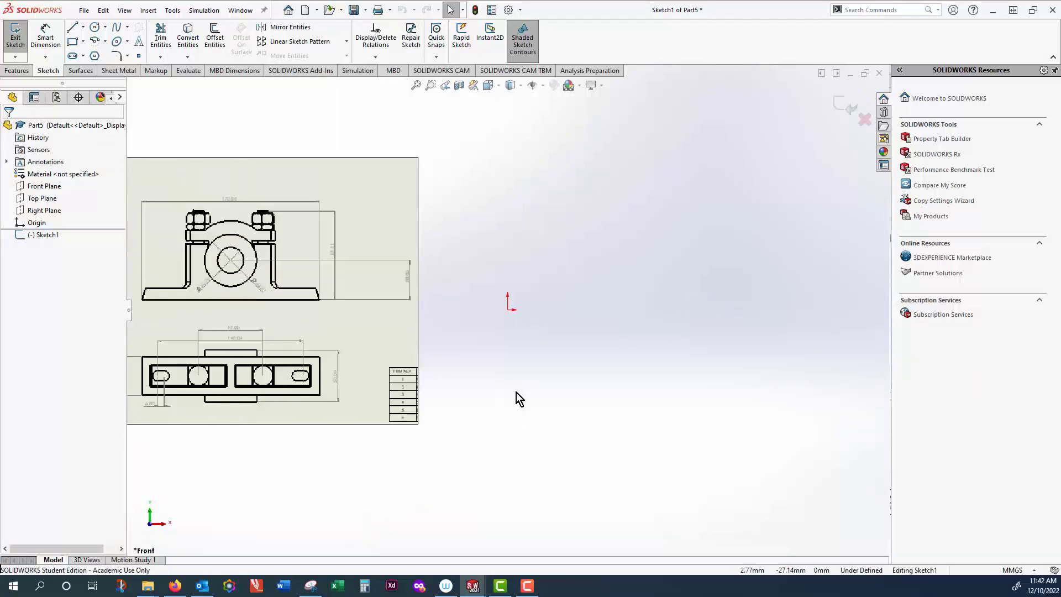
pyautogui.scroll(-2, 280, 306)
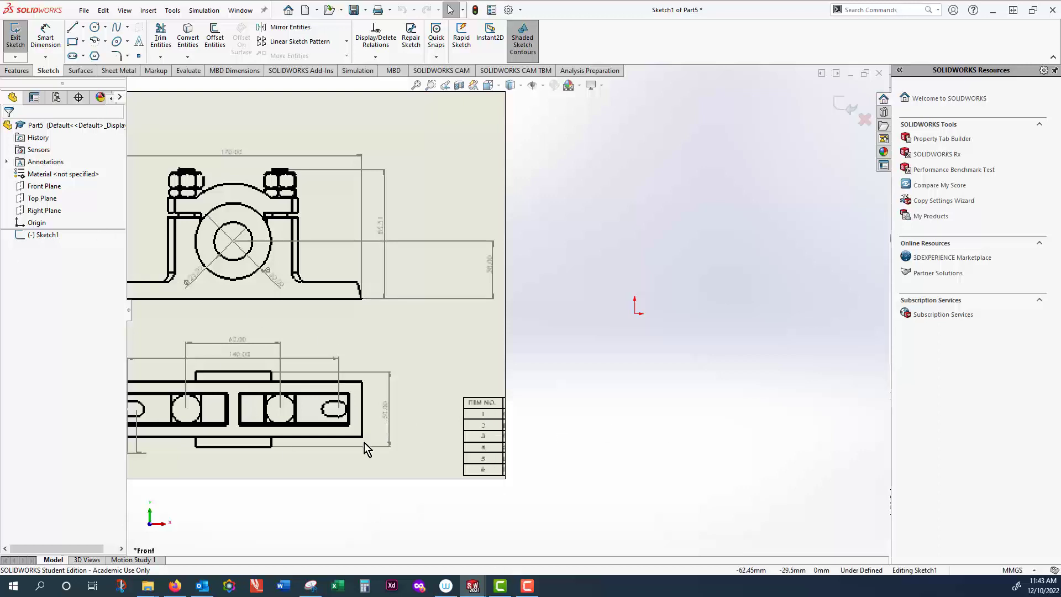
# Sketch a circle centred on the origin and set its radius to 25 mm.
pyautogui.click(94, 27)
pyautogui.click(635, 313)
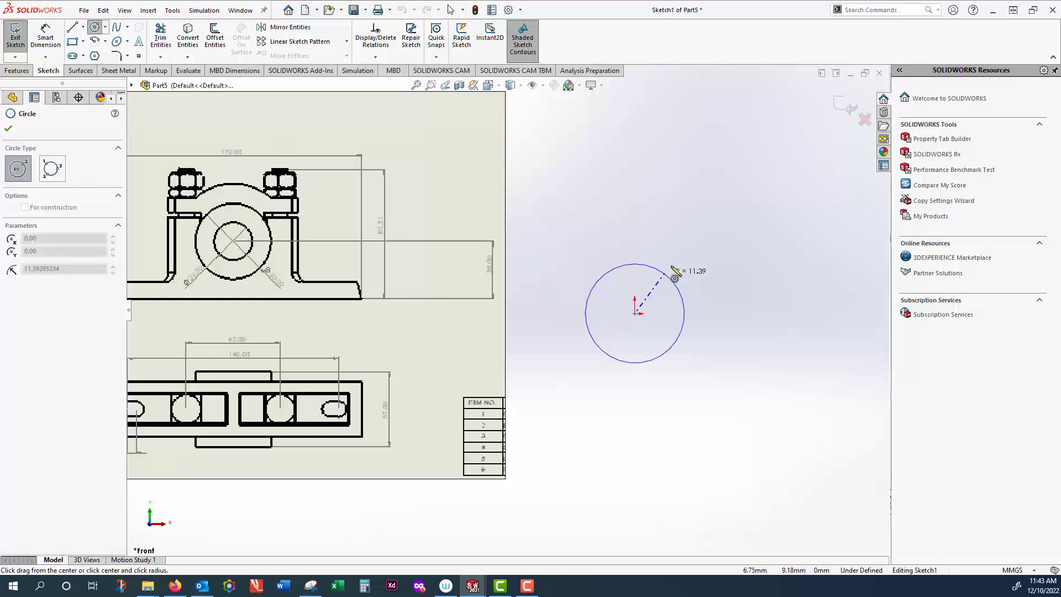
pyautogui.click(683, 260)
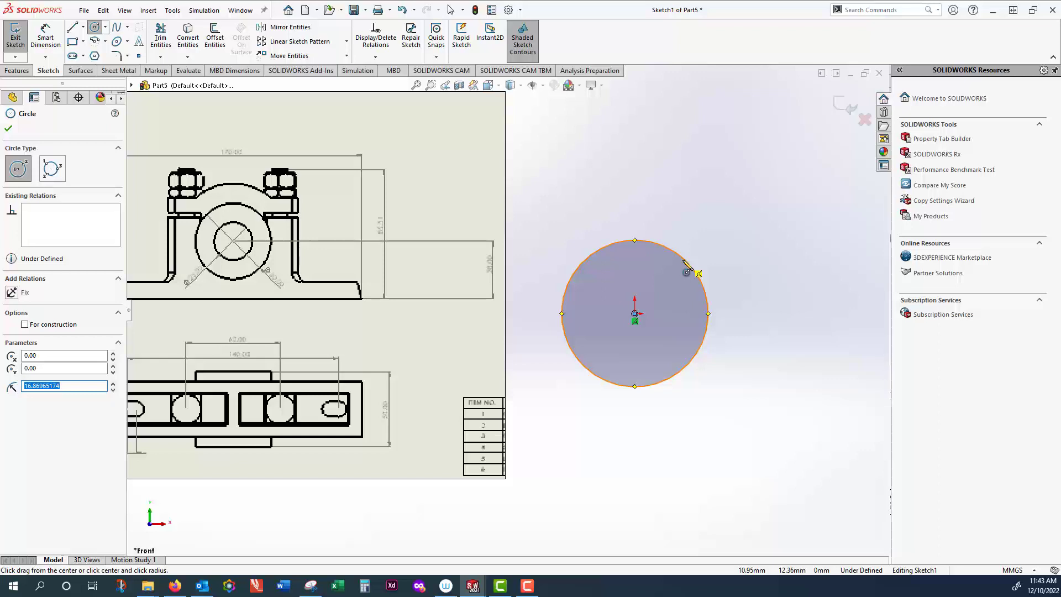
pyautogui.press('Return')
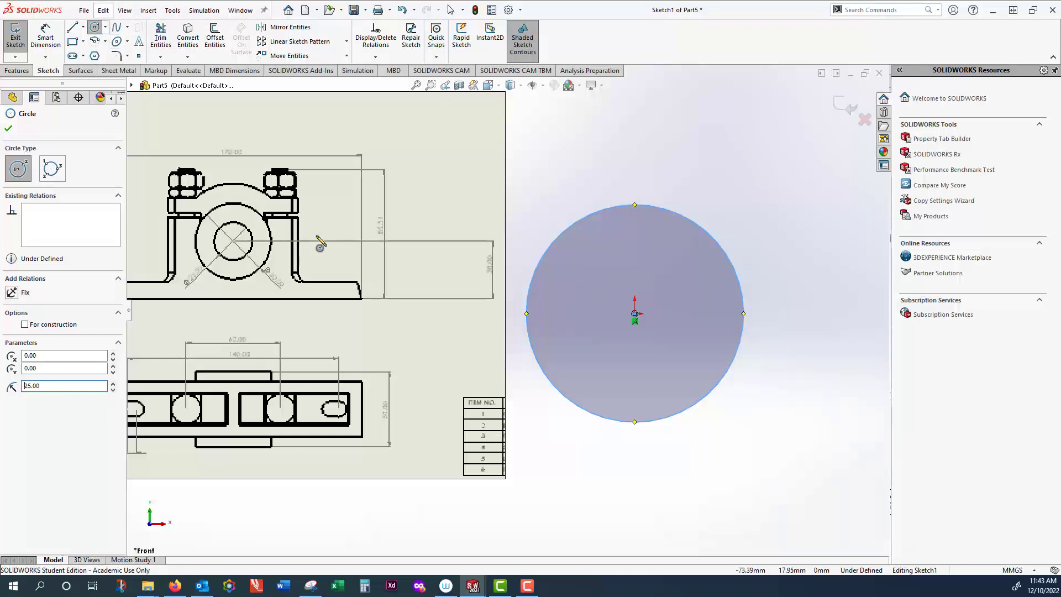
# Add a concentric inner circle with a 12.5 mm radius at the origin and exit the sketch.
pyautogui.click(634, 313)
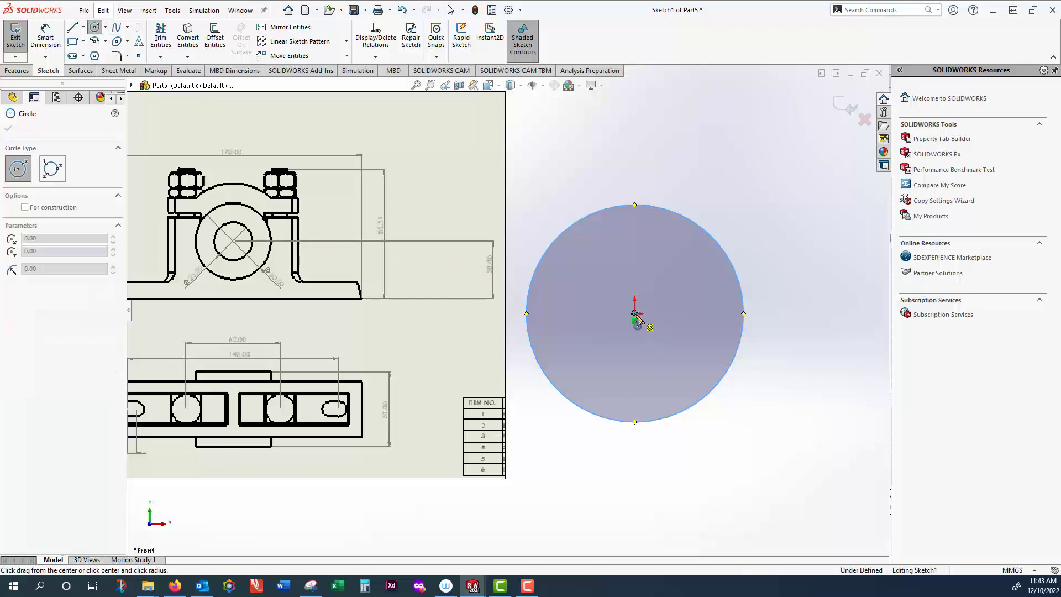
pyautogui.click(640, 260)
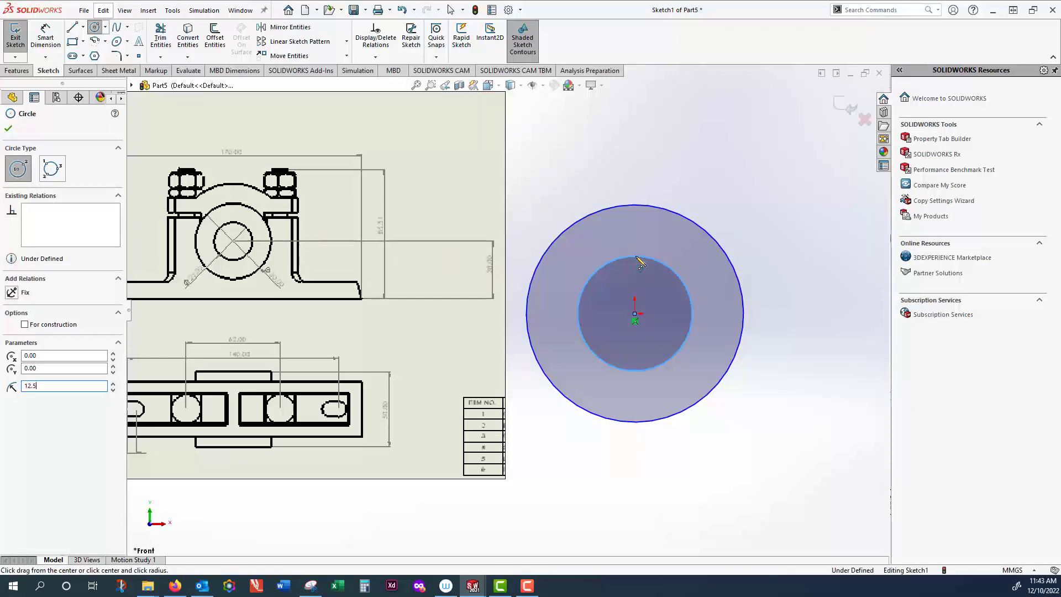
pyautogui.write('12.5')
pyautogui.press('Return')
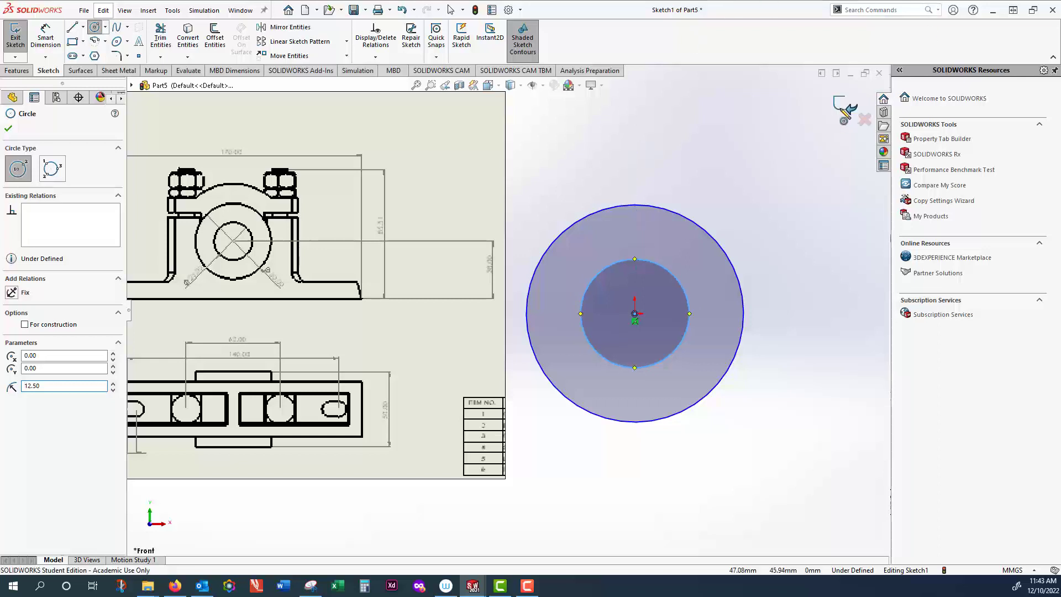
pyautogui.click(840, 109)
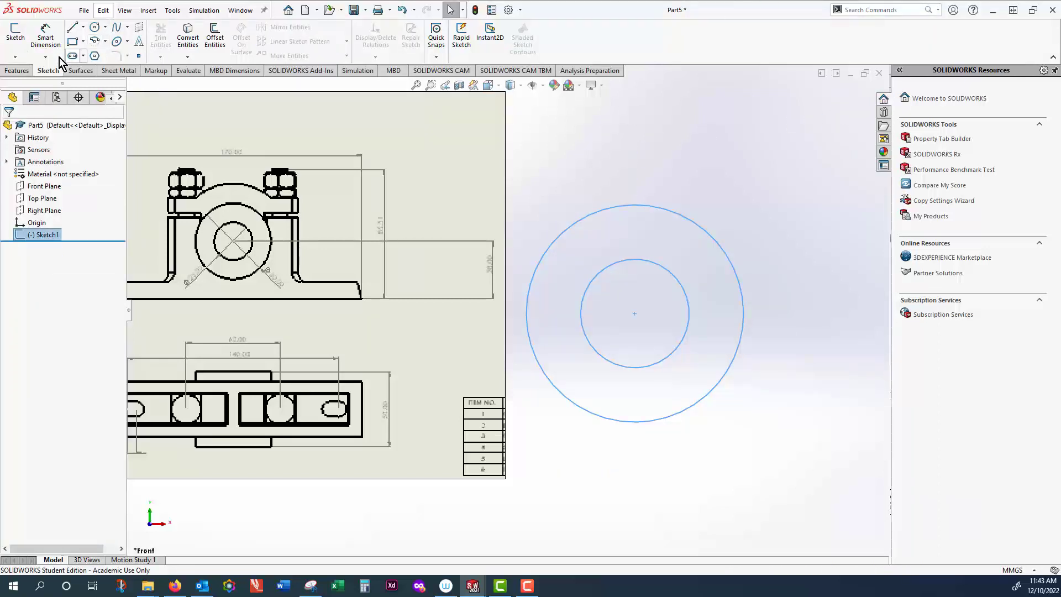
# Extrude the ring profile as a blind boss with a depth of 50 mm.
pyautogui.click(19, 71)
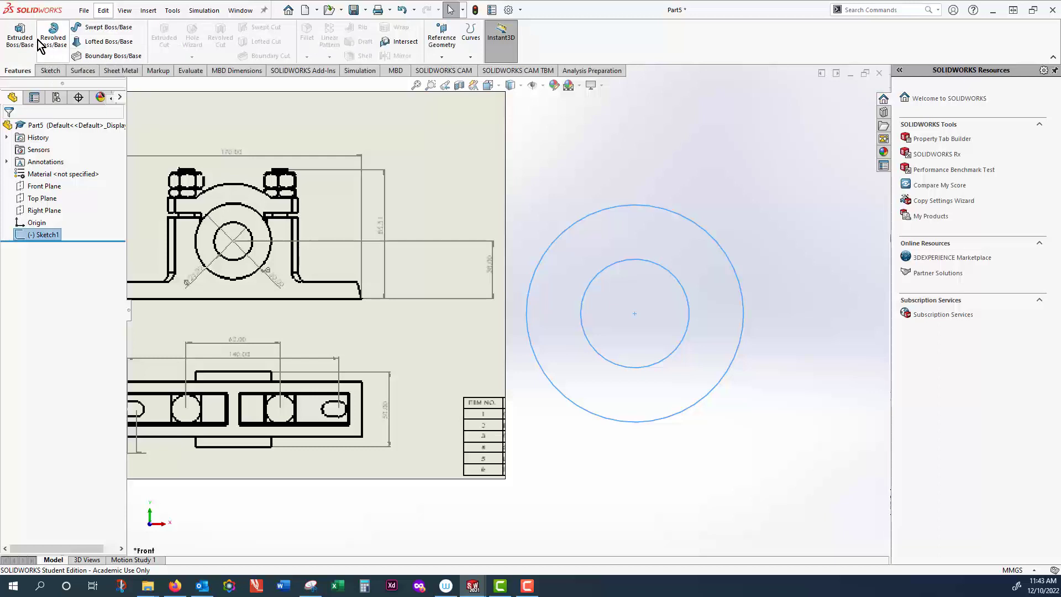
pyautogui.click(21, 36)
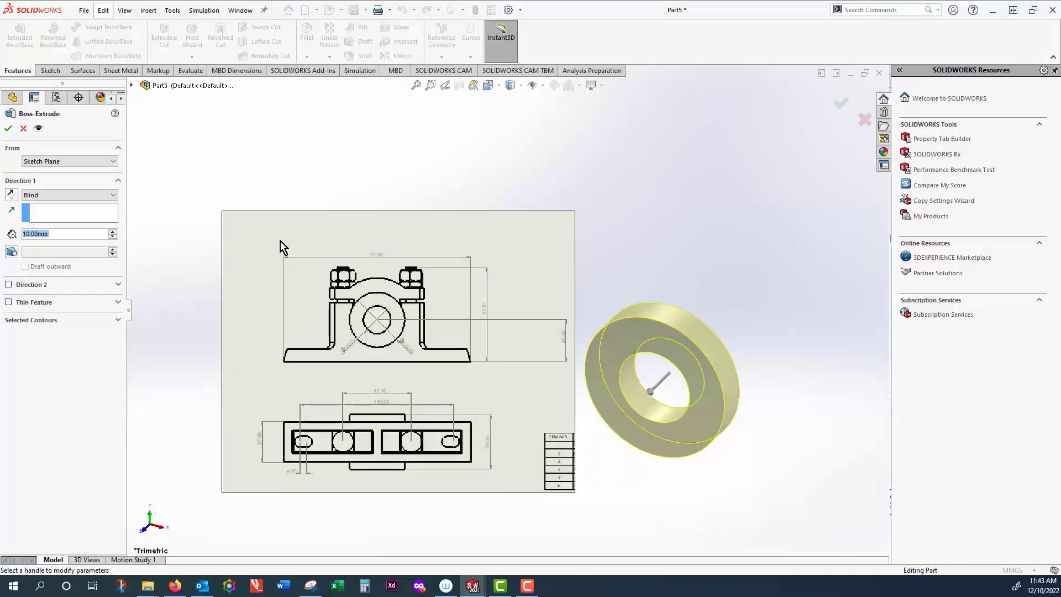
pyautogui.write('50')
pyautogui.press('Return')
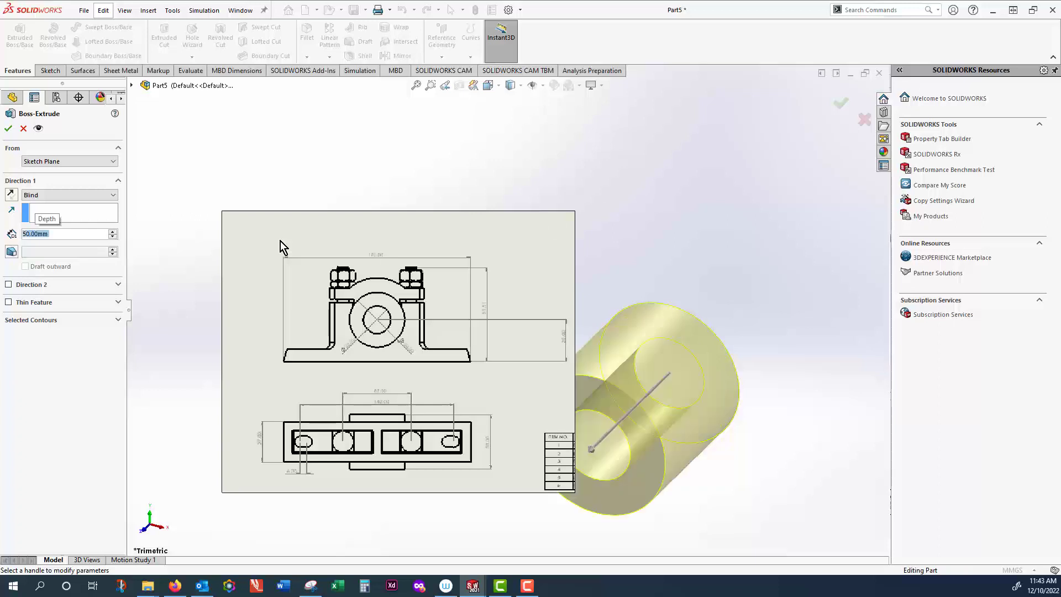
pyautogui.click(8, 129)
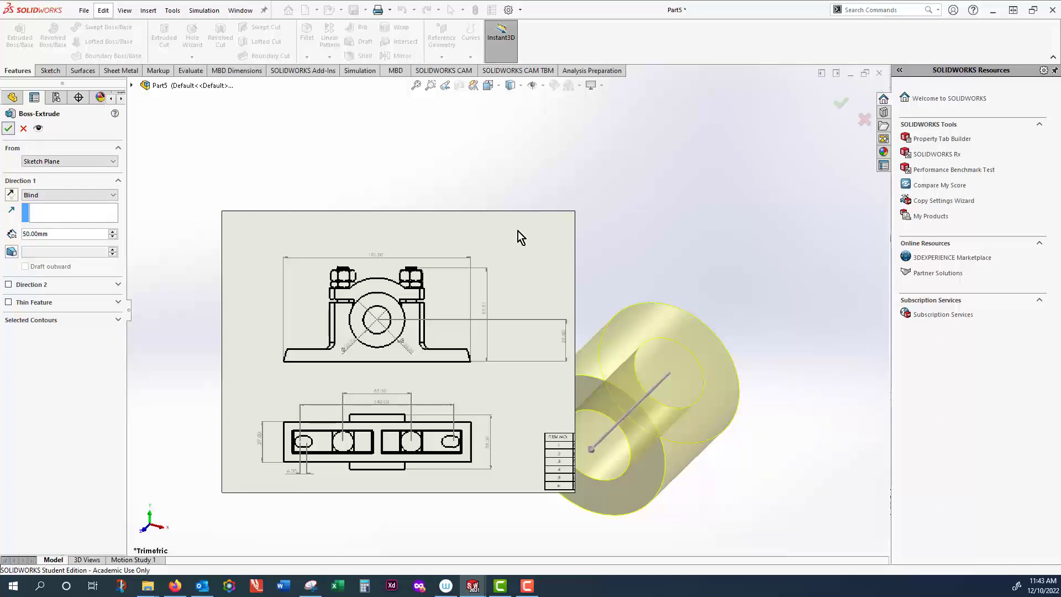
pyautogui.scroll(3, 790, 264)
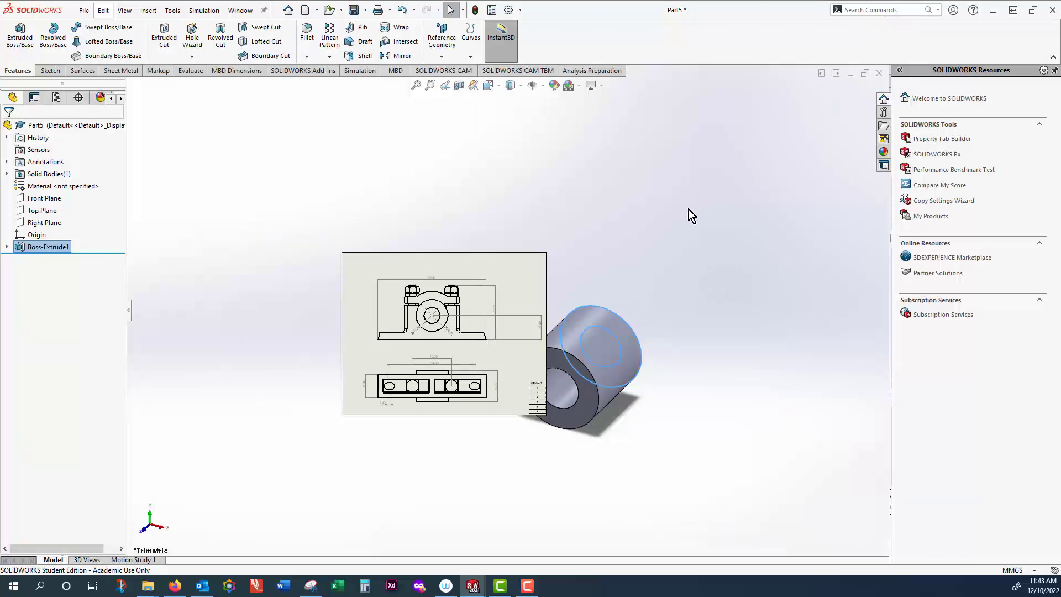
# Start a new sketch on the Right Plane.
pyautogui.click(43, 225)
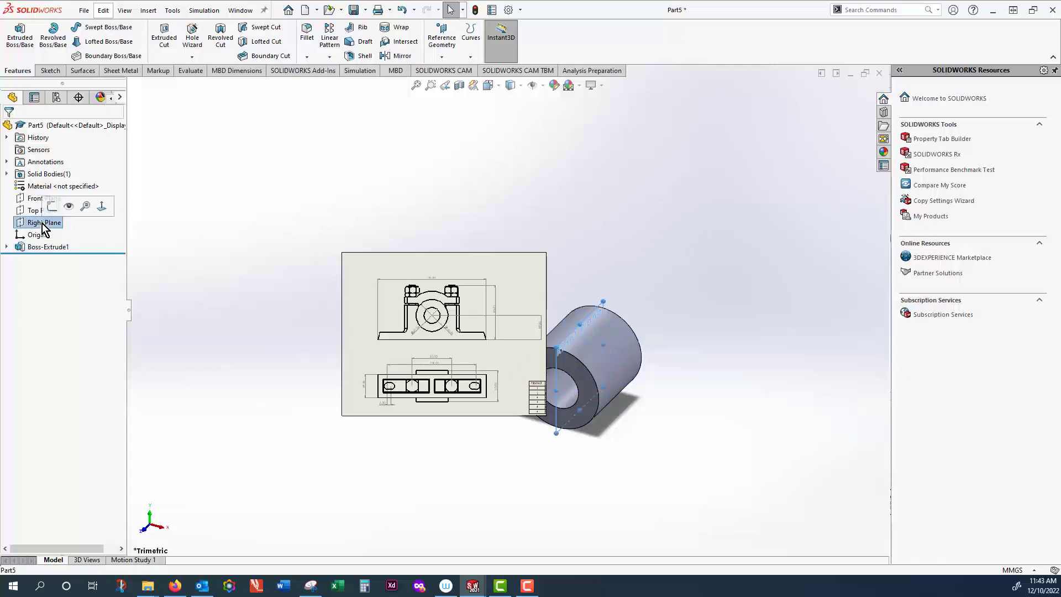
pyautogui.click(58, 74)
pyautogui.click(14, 57)
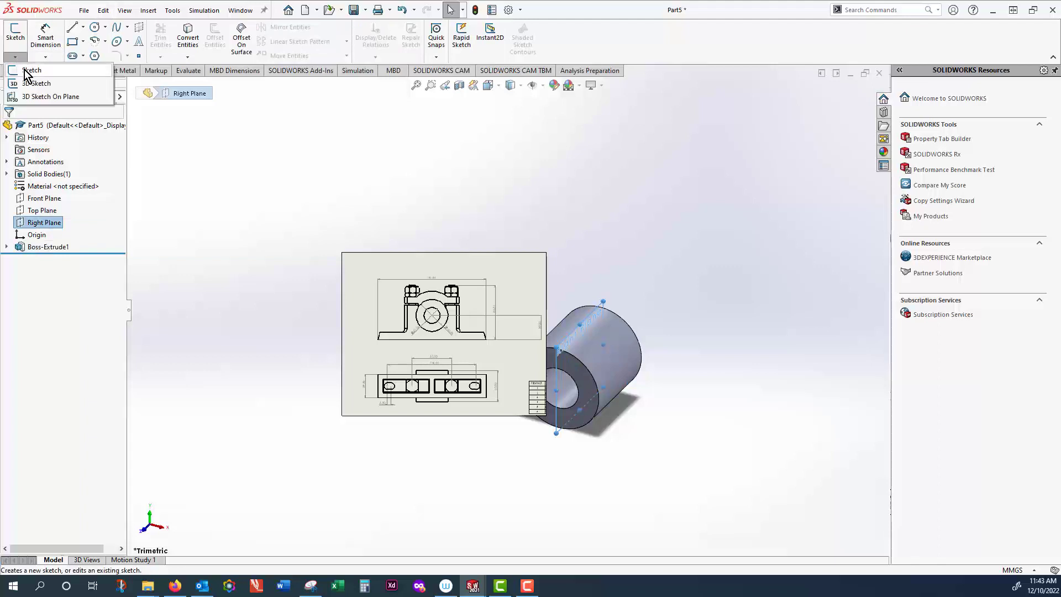
pyautogui.click(26, 71)
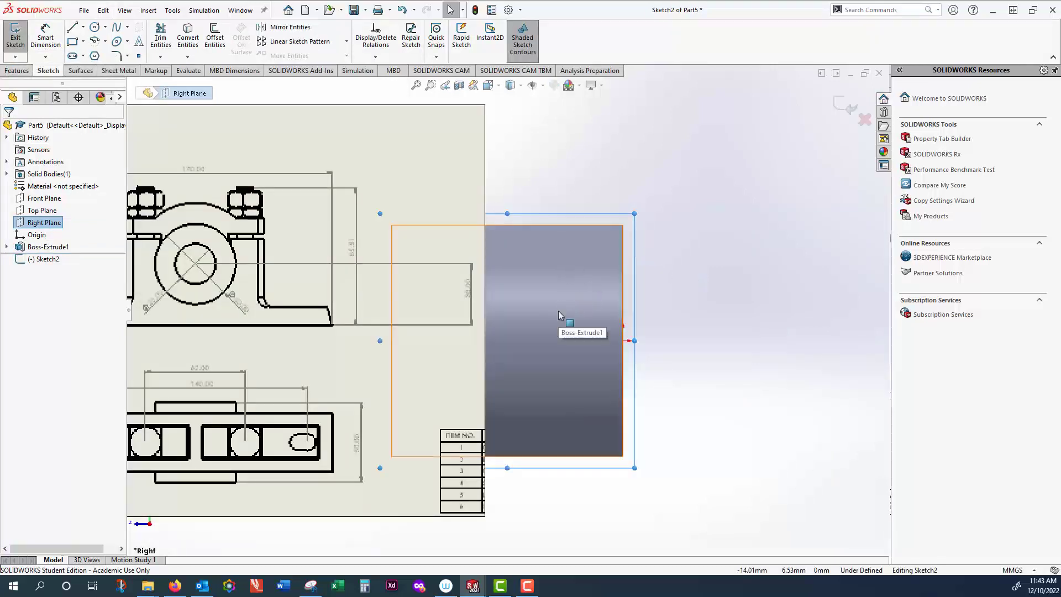
pyautogui.click(287, 238)
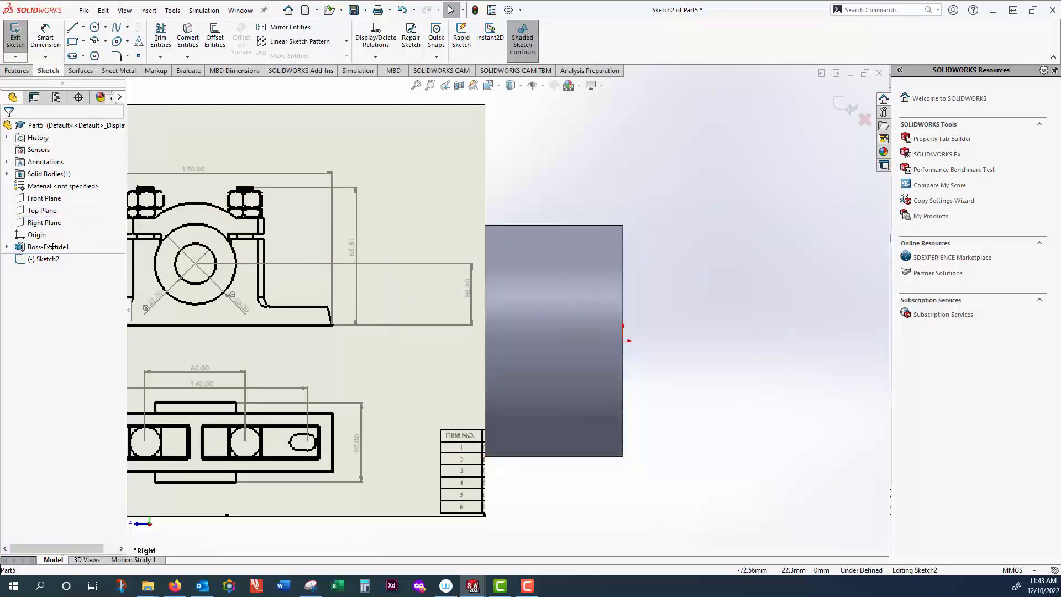
pyautogui.hotkey('ctrl', 'v')
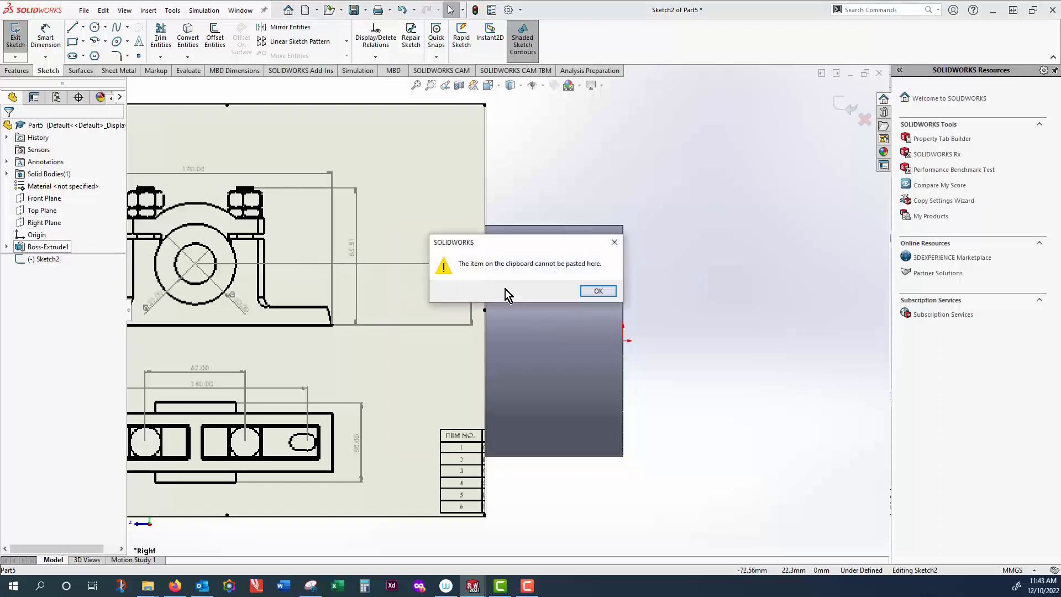
pyautogui.click(600, 291)
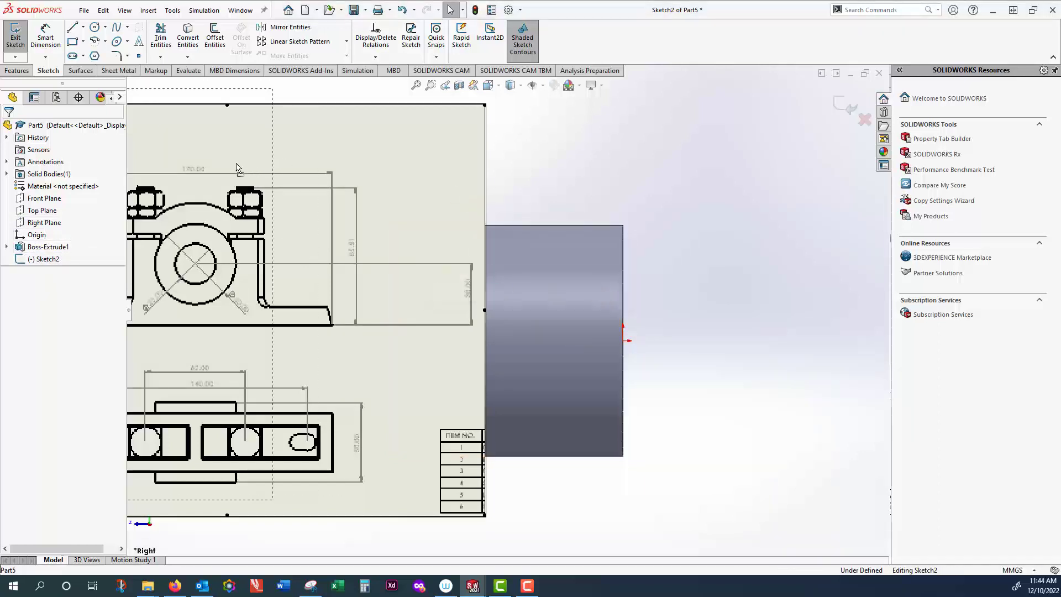
# Move the reference drawing clear of the cylinder and display the part with hidden lines visible.
pyautogui.moveTo(237, 168); pyautogui.dragTo(14, 154)
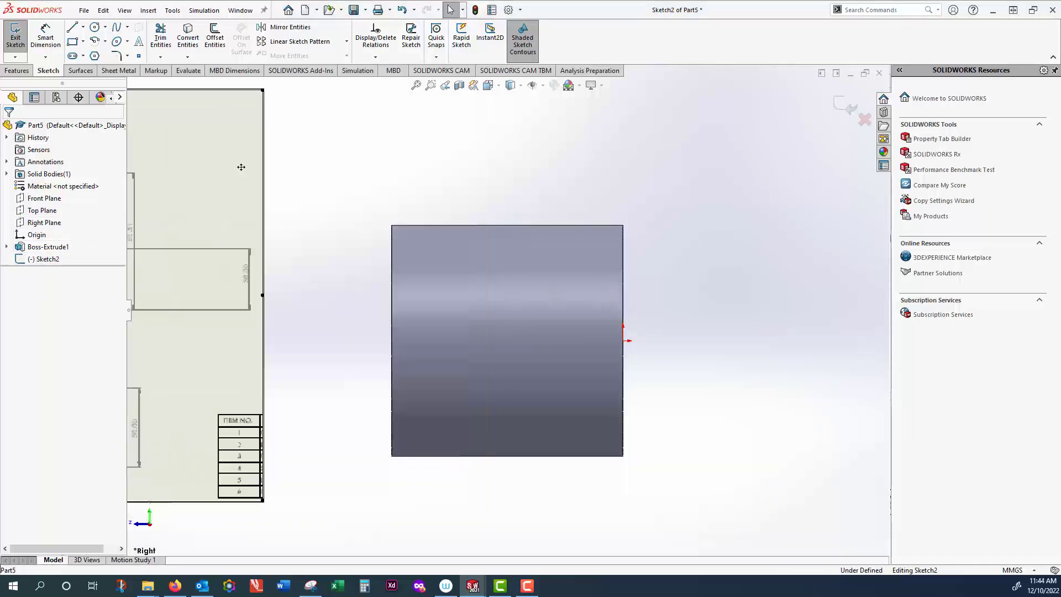
pyautogui.click(522, 85)
pyautogui.click(511, 147)
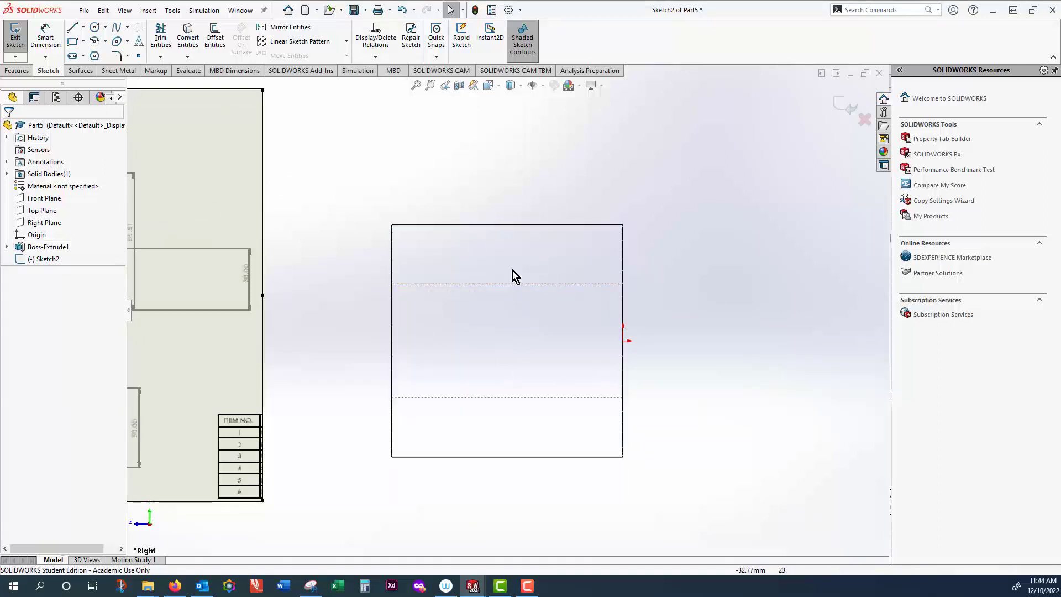
# Sketch a horizontal centerline about 78 mm long through the origin, extending beyond both ends of the cylinder.
pyautogui.scroll(3, 506, 294)
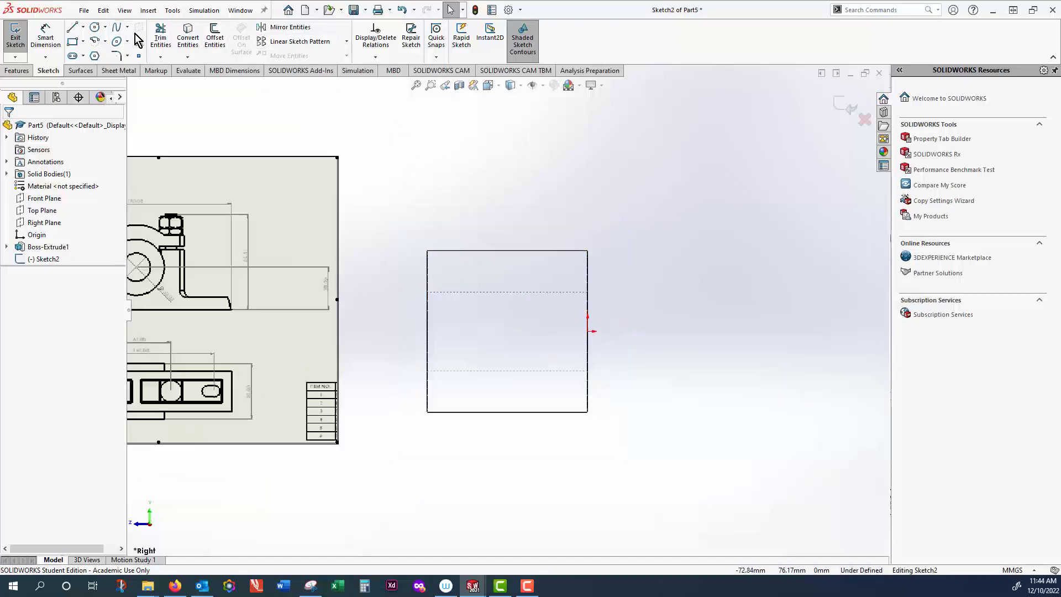
pyautogui.click(84, 29)
pyautogui.click(91, 52)
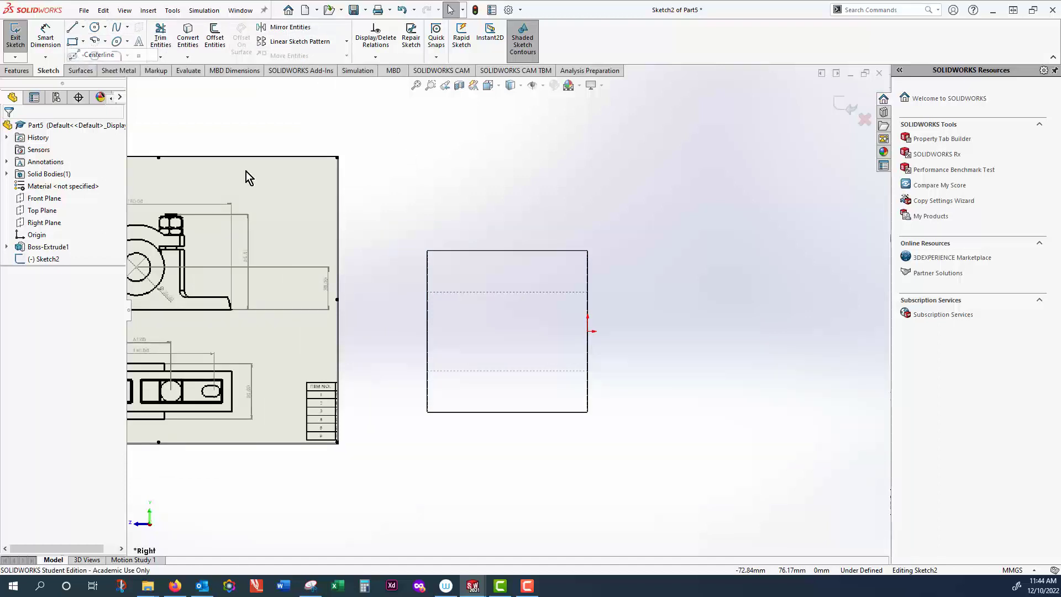
pyautogui.click(634, 332)
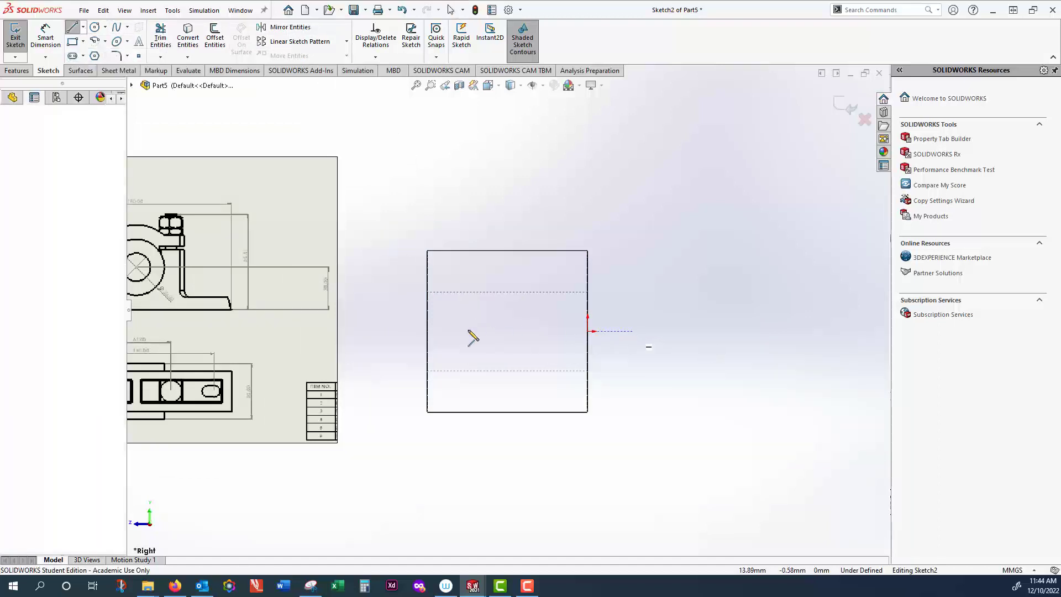
pyautogui.click(383, 331)
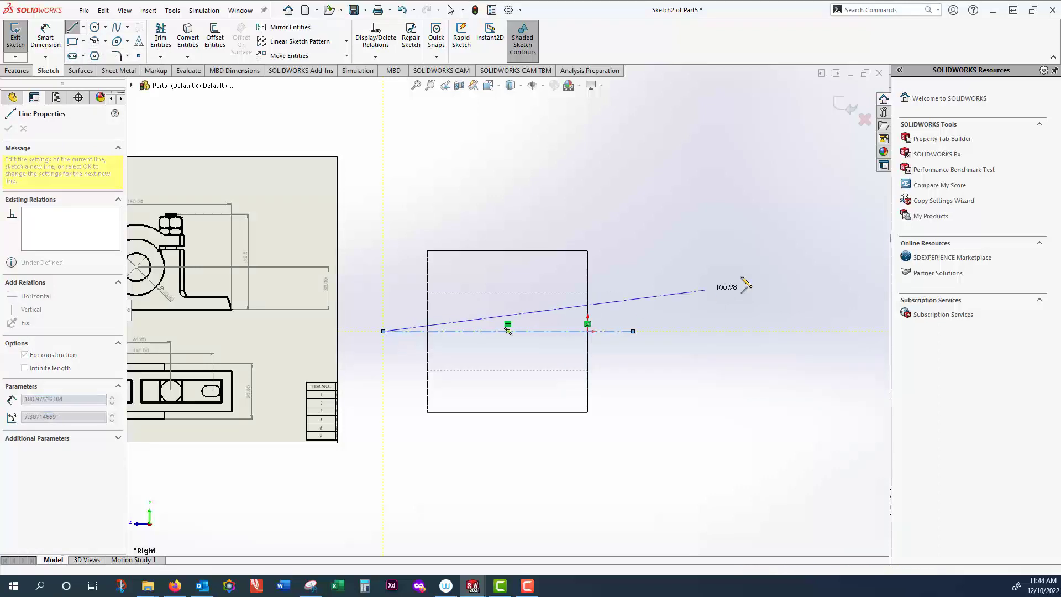
pyautogui.press('Escape')
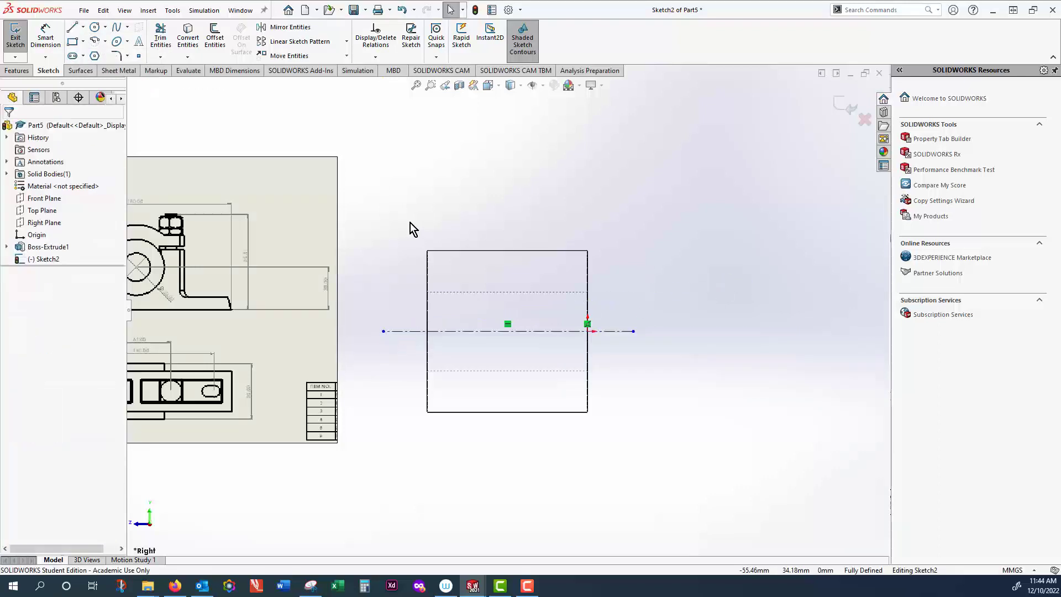
# Sketch a vertical centerline about 56 mm long from the midpoint of the cylinder's upper edge to just below its lower edge.
pyautogui.click(83, 29)
pyautogui.click(95, 54)
pyautogui.click(507, 251)
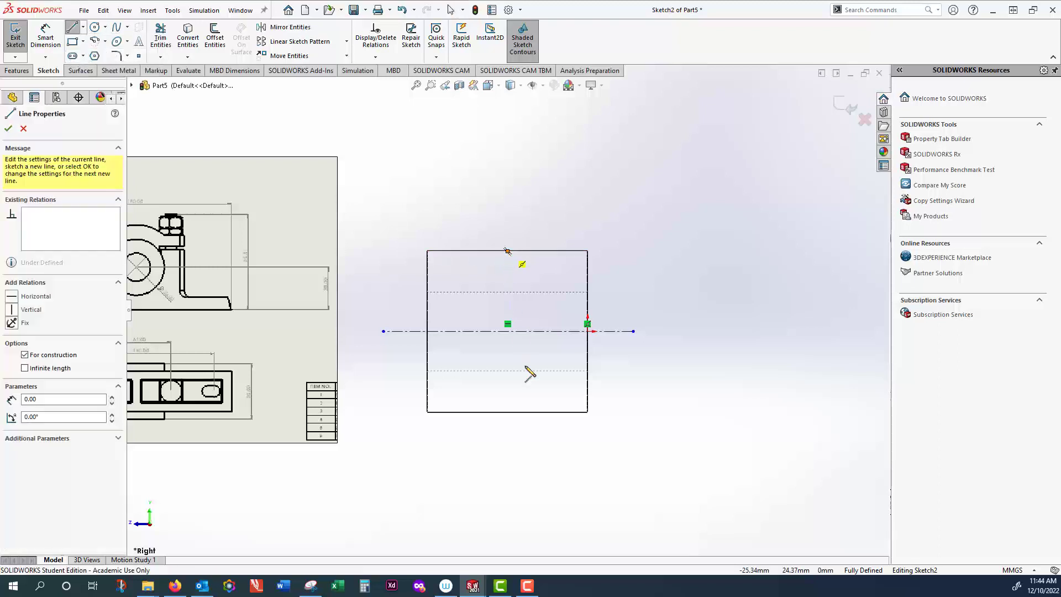
pyautogui.click(508, 430)
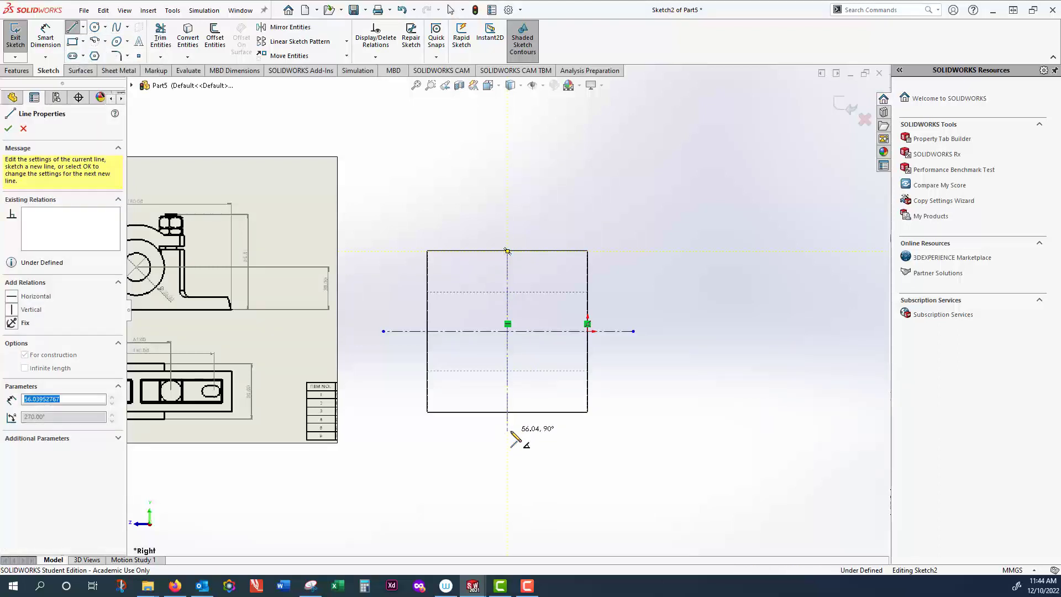
pyautogui.press('Escape')
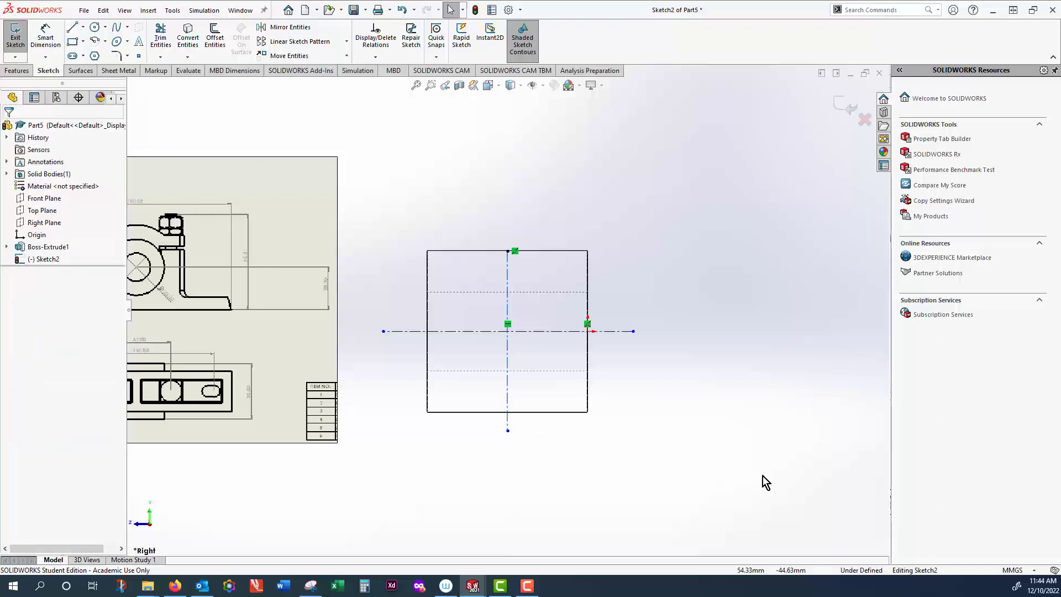
# Offset the vertical centerline bi-directionally by 37/2 mm.
pyautogui.scroll(3, 486, 453)
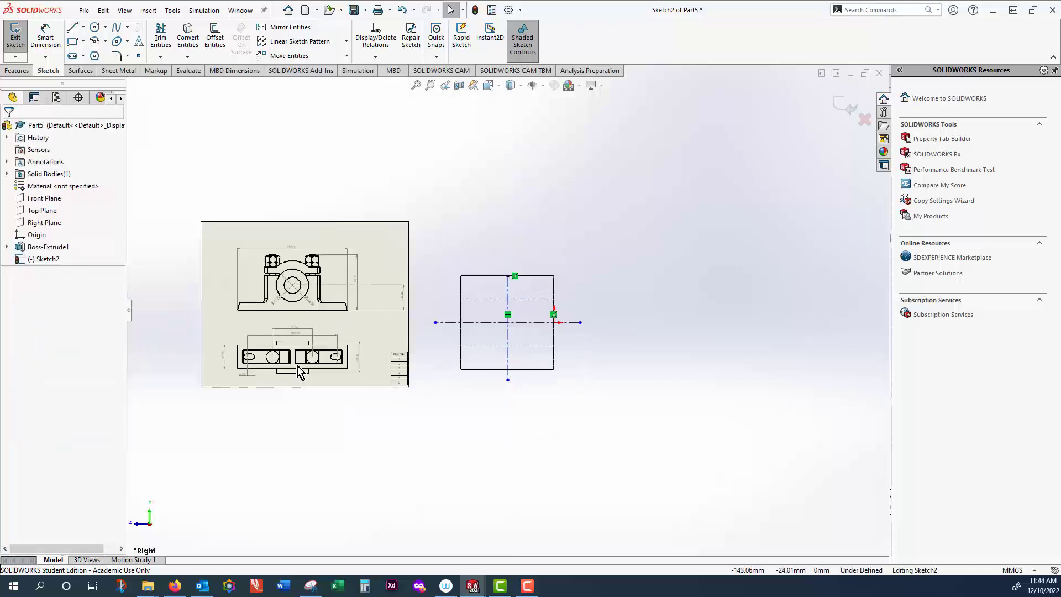
pyautogui.scroll(-3, 299, 368)
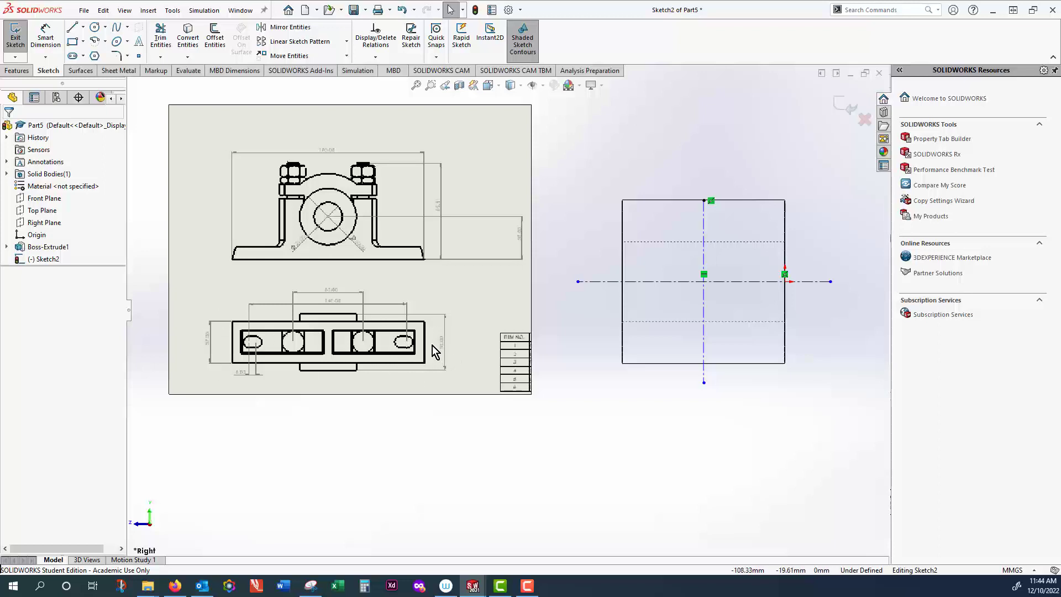
pyautogui.scroll(1, 603, 360)
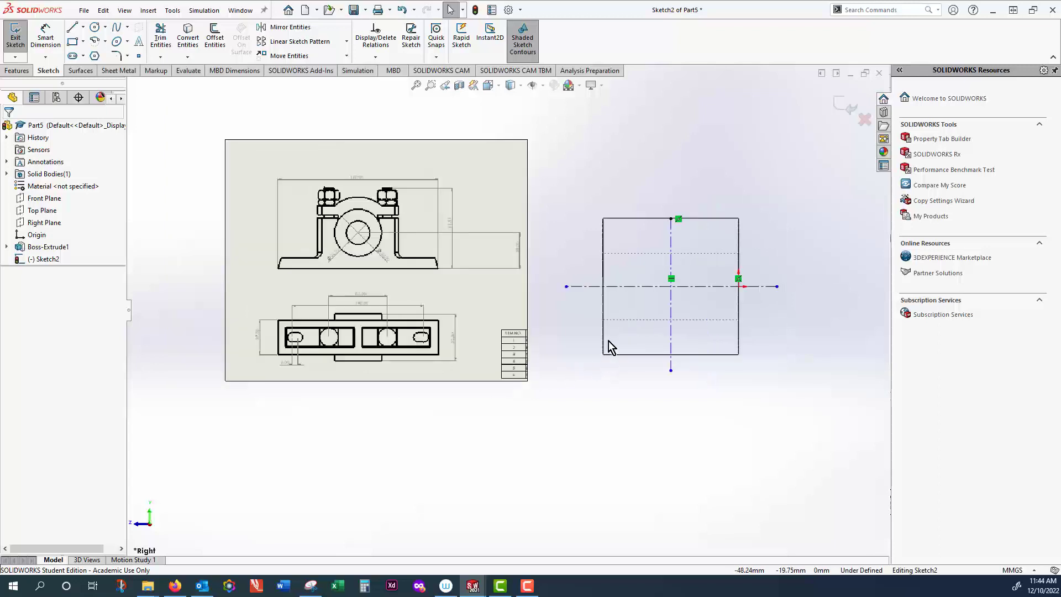
pyautogui.click(671, 235)
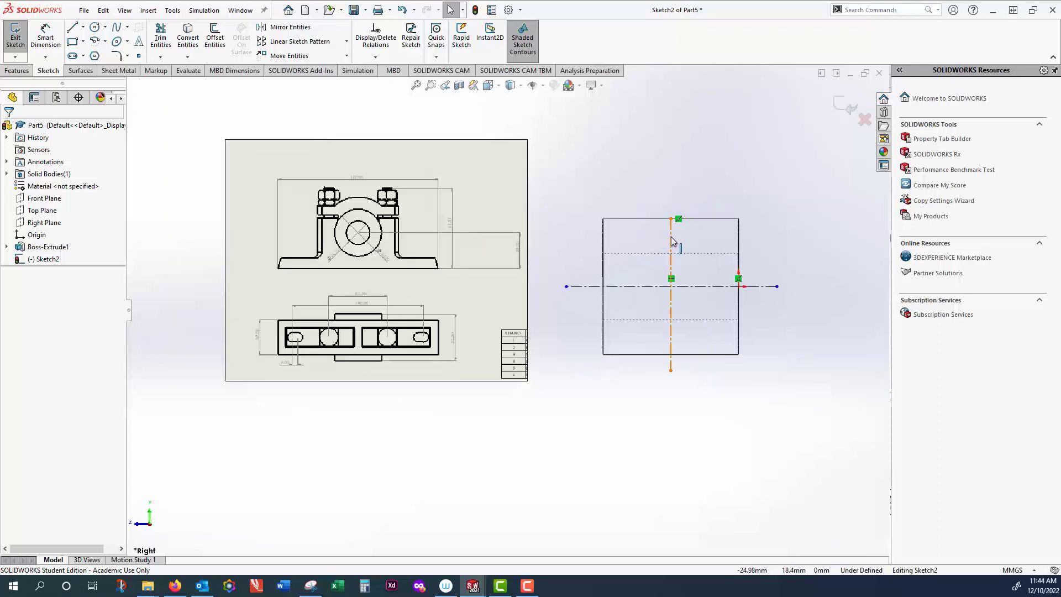
pyautogui.click(215, 39)
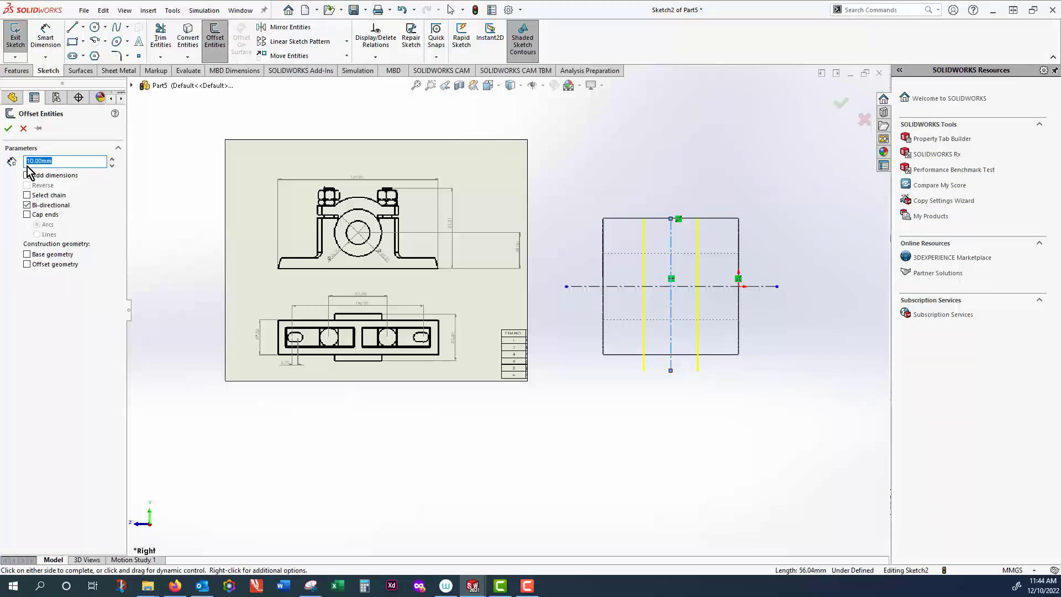
pyautogui.write('37/2')
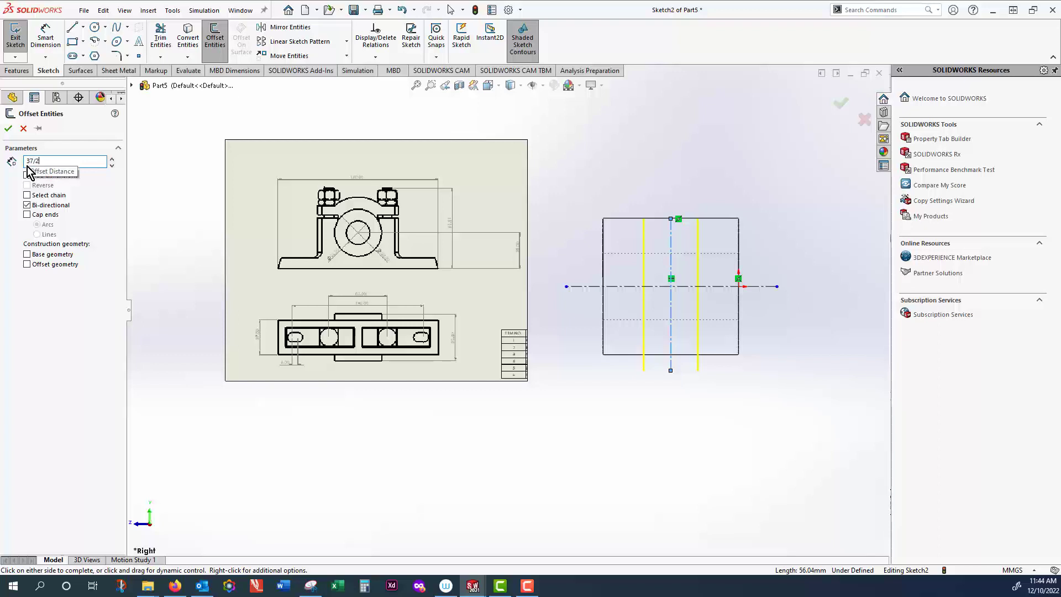
pyautogui.press('Return')
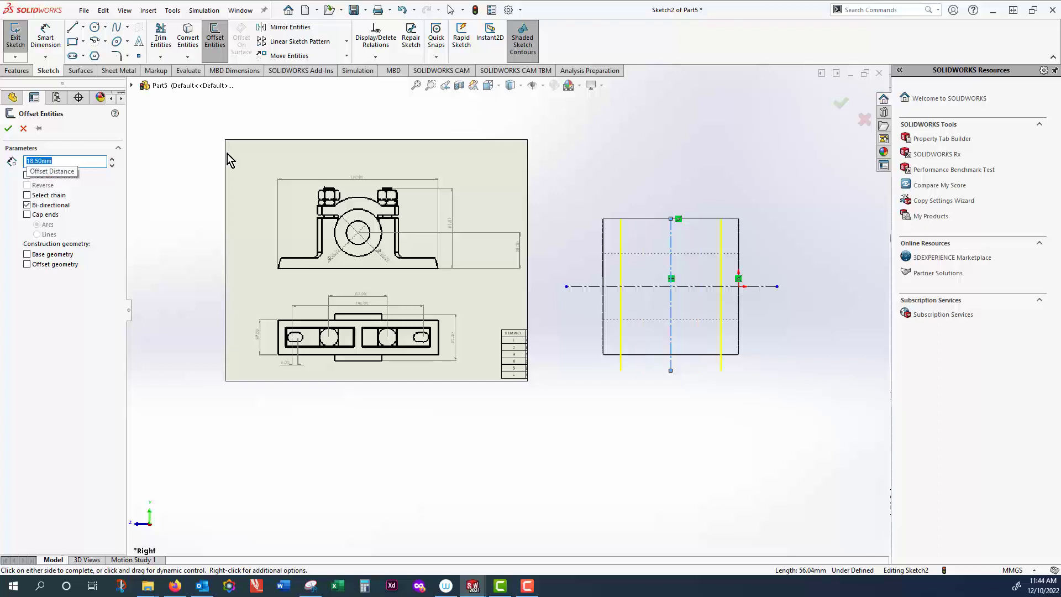
pyautogui.click(8, 130)
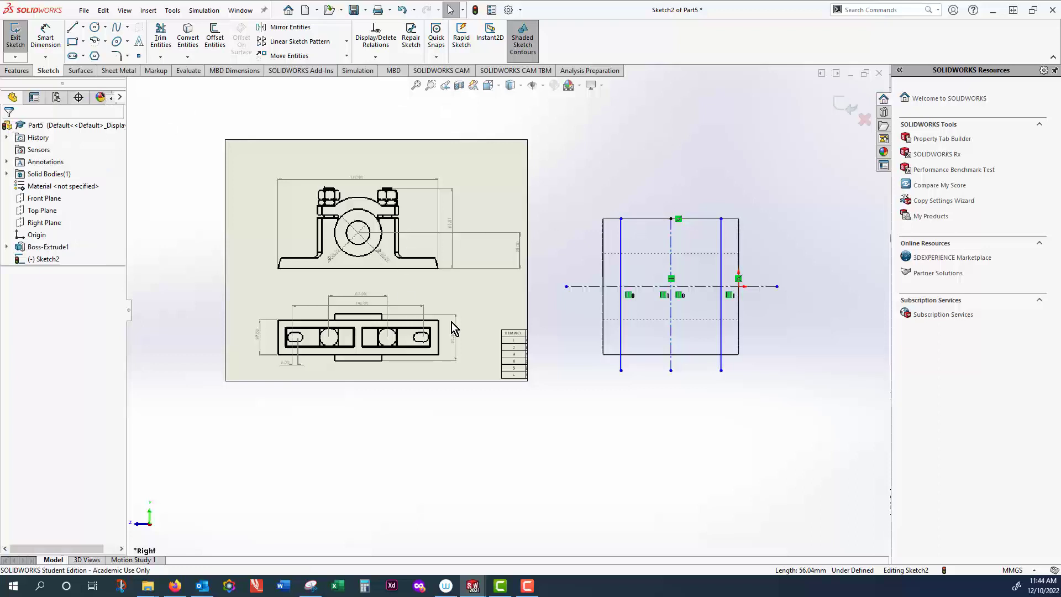
# Offset the horizontal centerline bi-directionally by 21 mm.
pyautogui.click(766, 287)
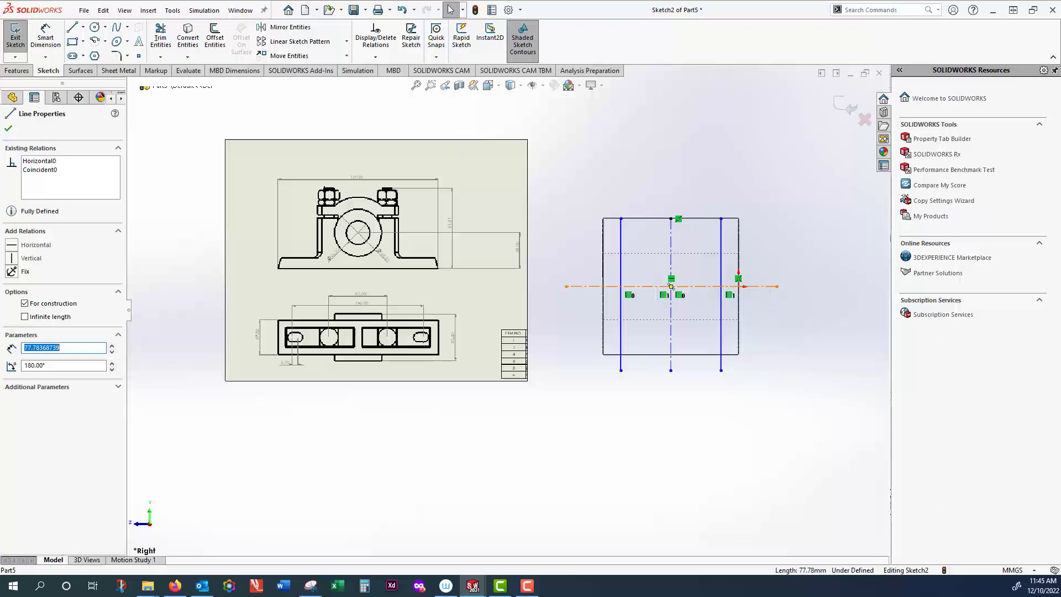
pyautogui.click(215, 39)
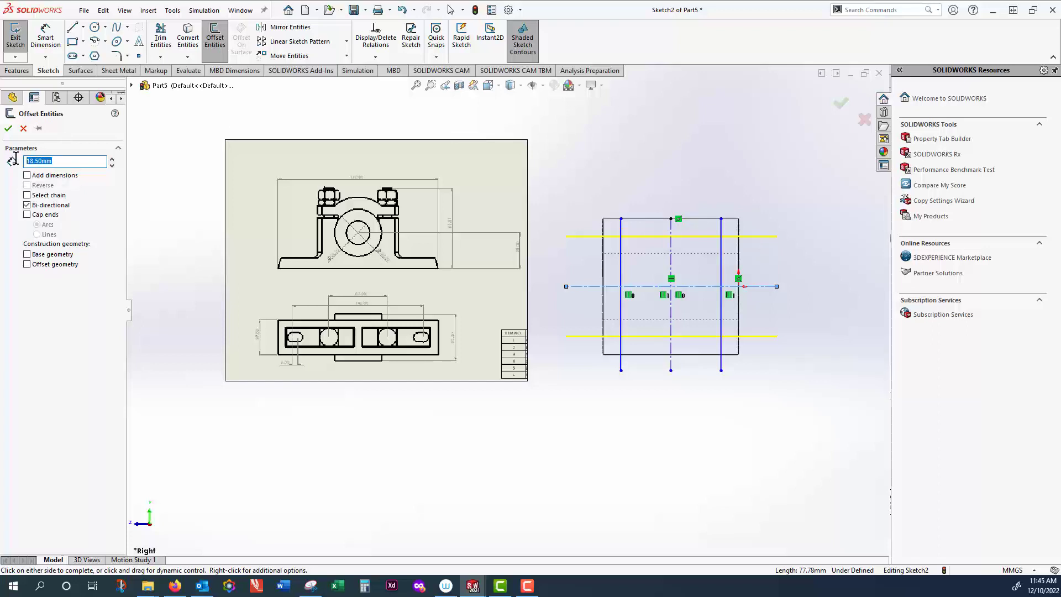
pyautogui.write('2')
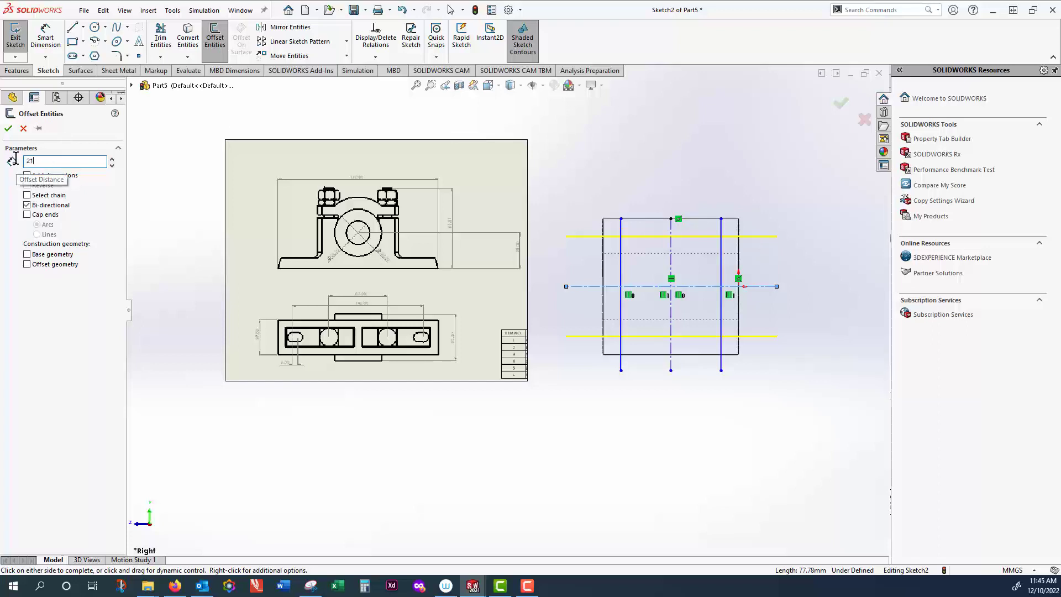
pyautogui.write('1')
pyautogui.press('Return')
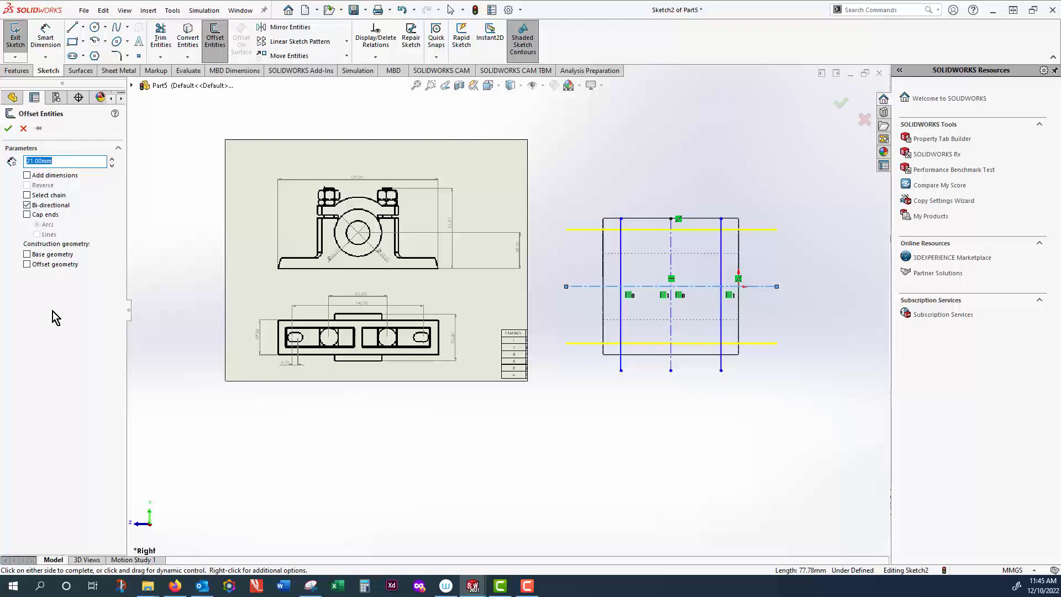
pyautogui.click(9, 128)
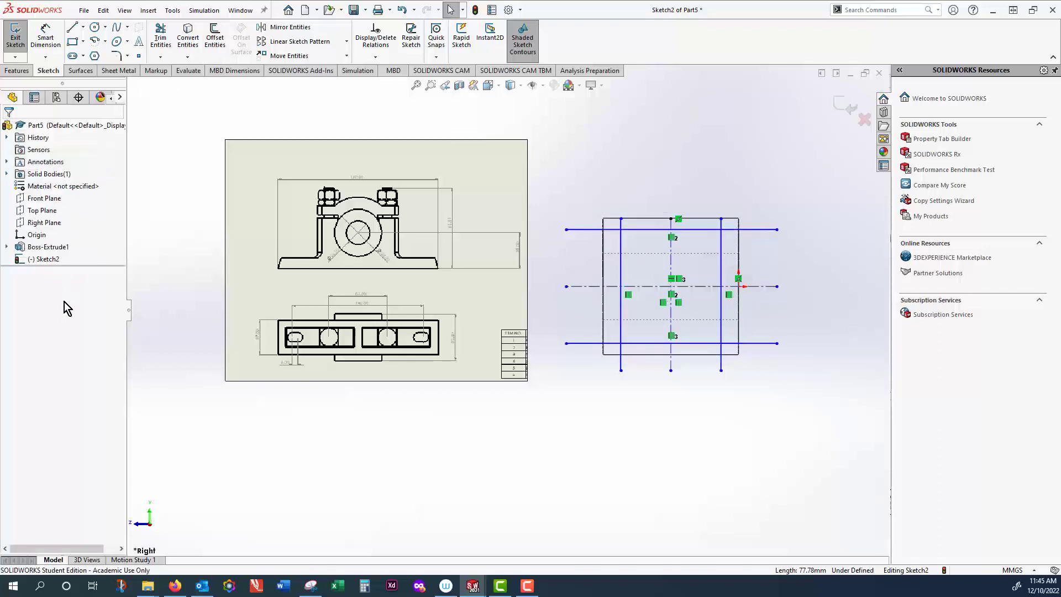
# Offset the horizontal centerline bi-directionally again, this time by 18 mm.
pyautogui.click(771, 286)
pyautogui.click(215, 40)
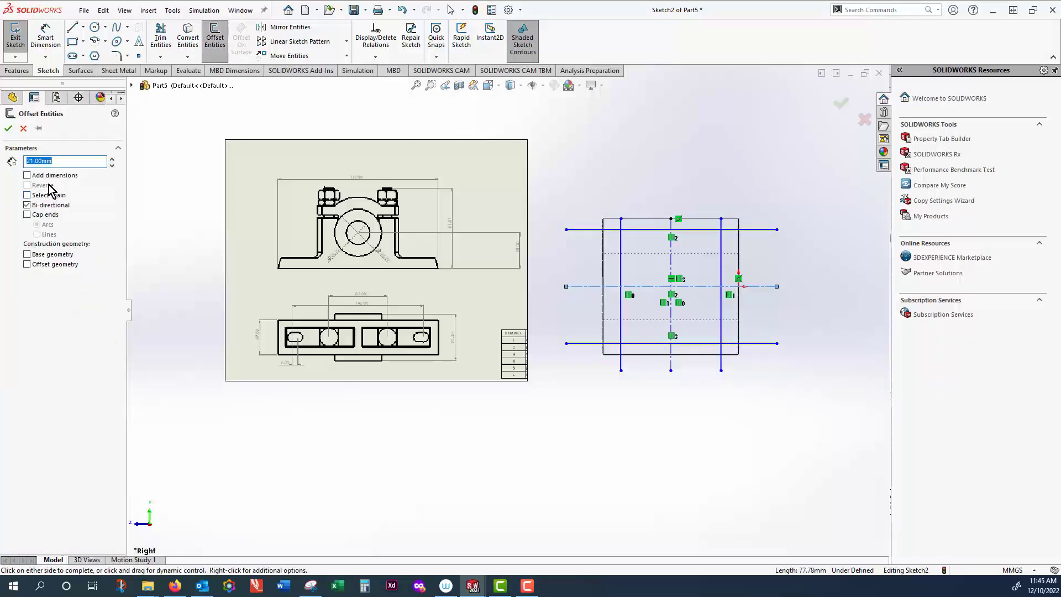
pyautogui.write('18')
pyautogui.press('Return')
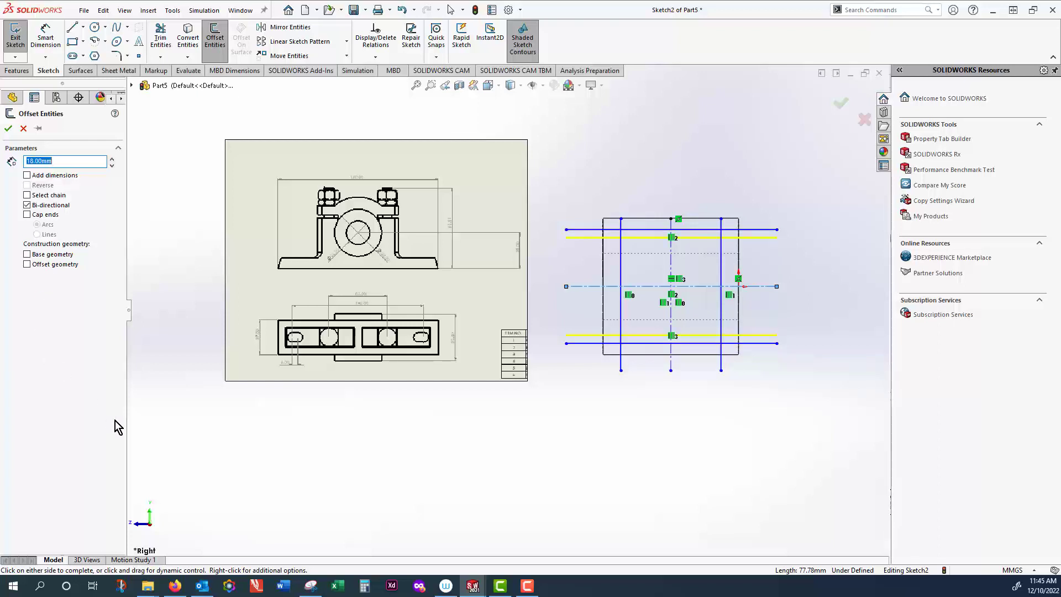
pyautogui.click(8, 128)
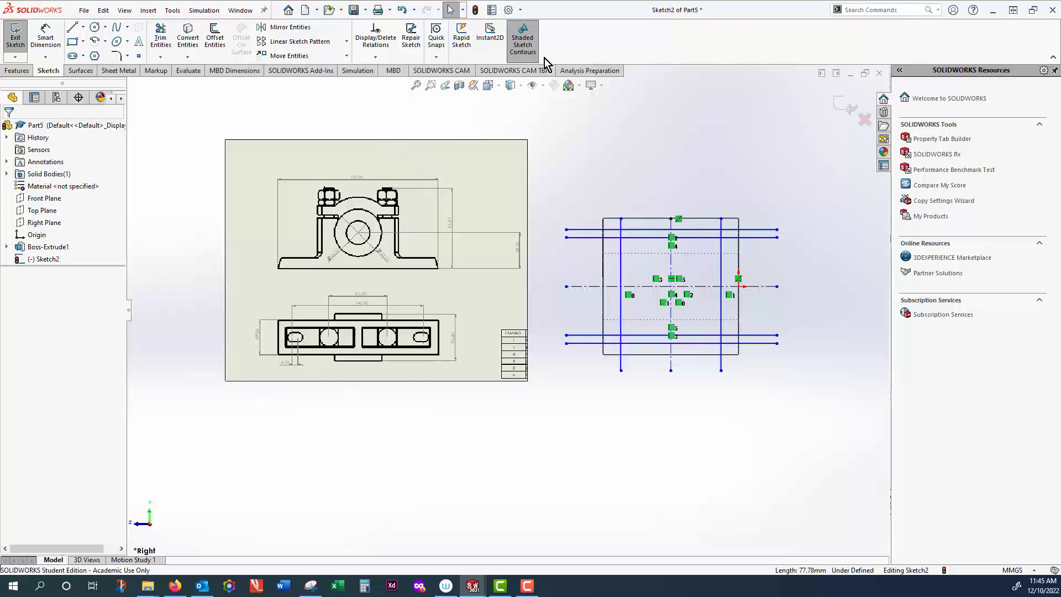
# Convert the cylinder's upper silhouette edge and both end edges into sketch lines.
pyautogui.click(195, 36)
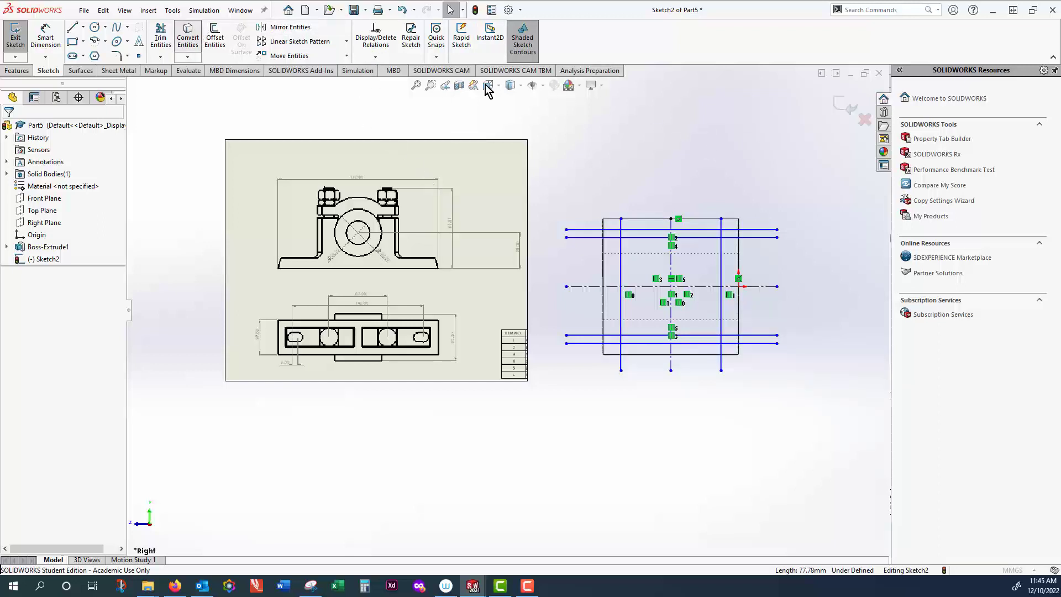
pyautogui.click(652, 220)
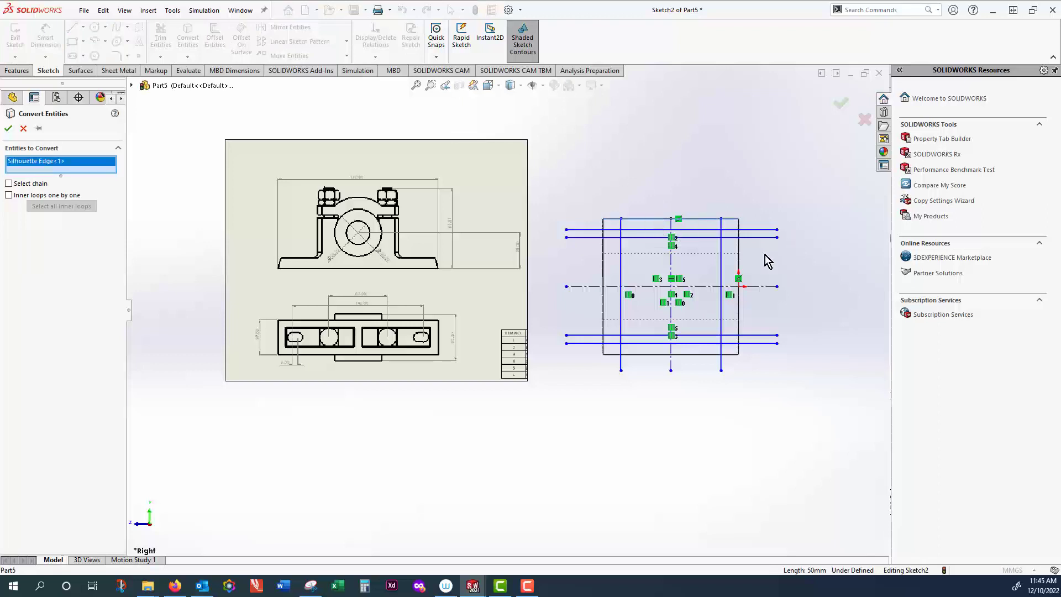
pyautogui.click(738, 271)
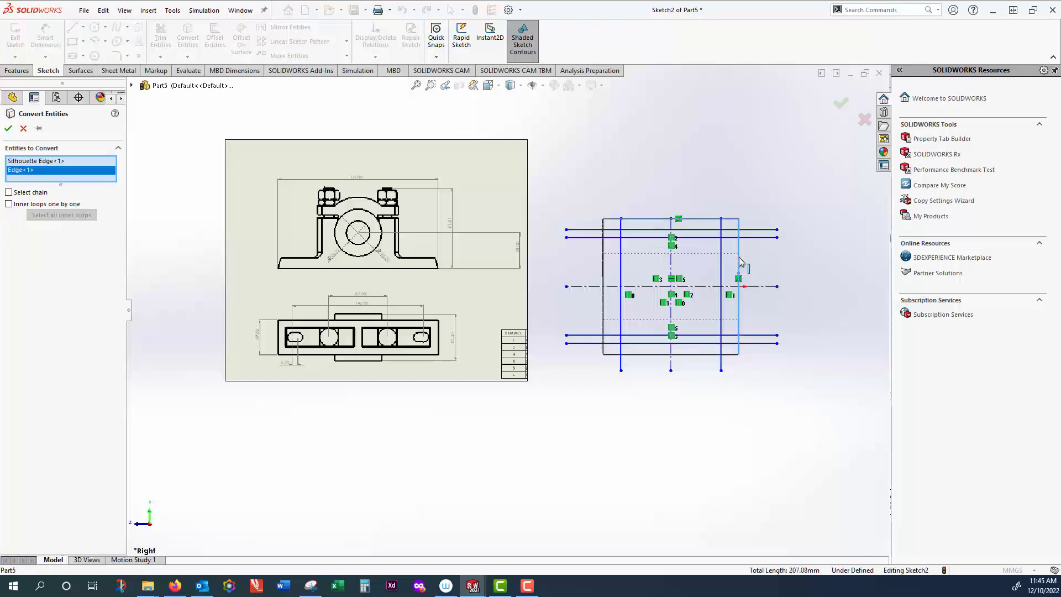
pyautogui.click(603, 266)
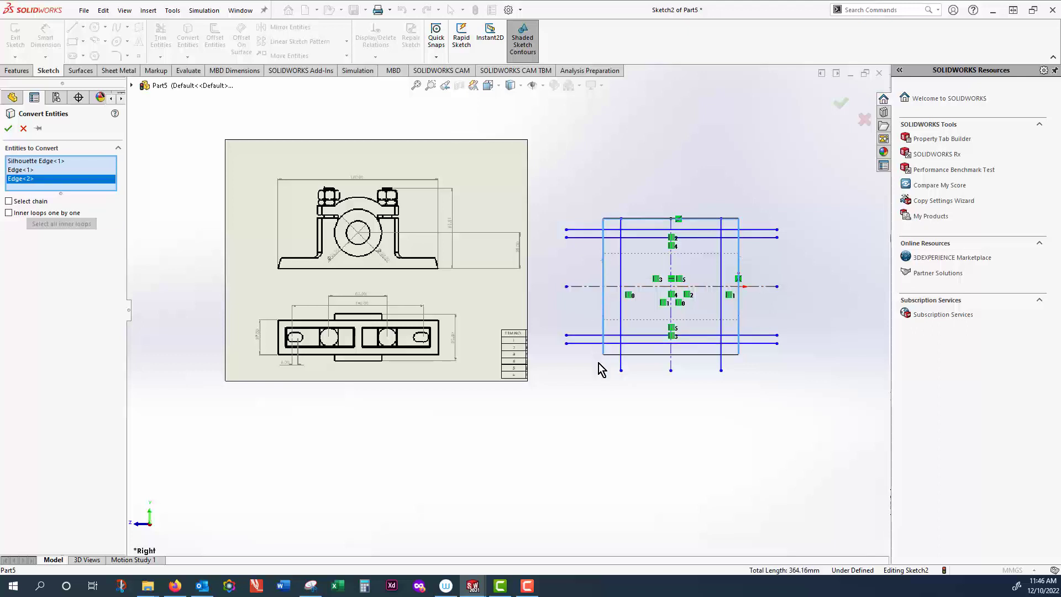
pyautogui.click(8, 128)
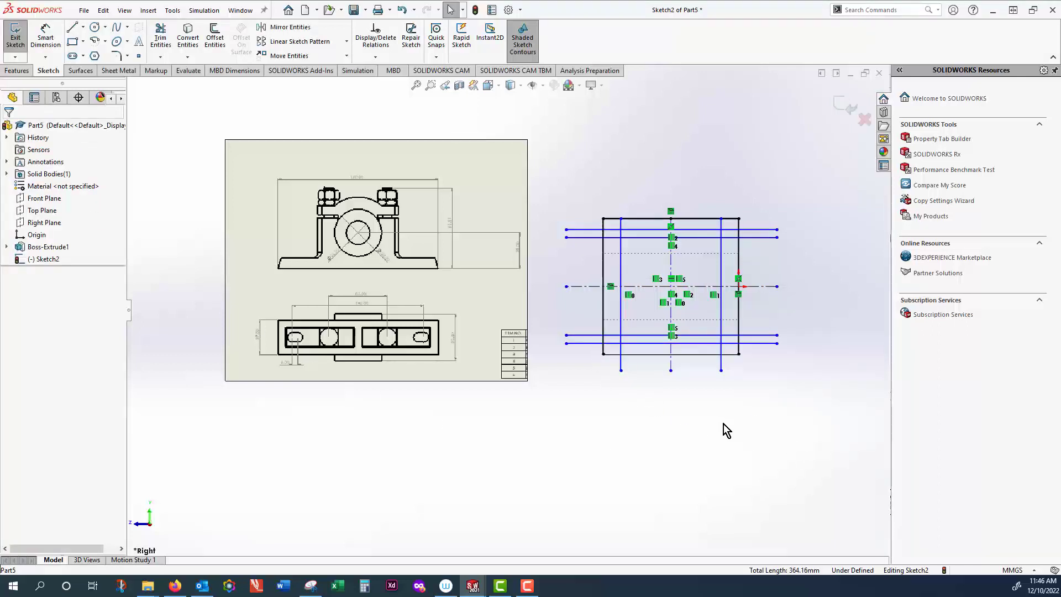
# Trim away all sketch lines below the horizontal centerline, using Power trim.
pyautogui.click(161, 57)
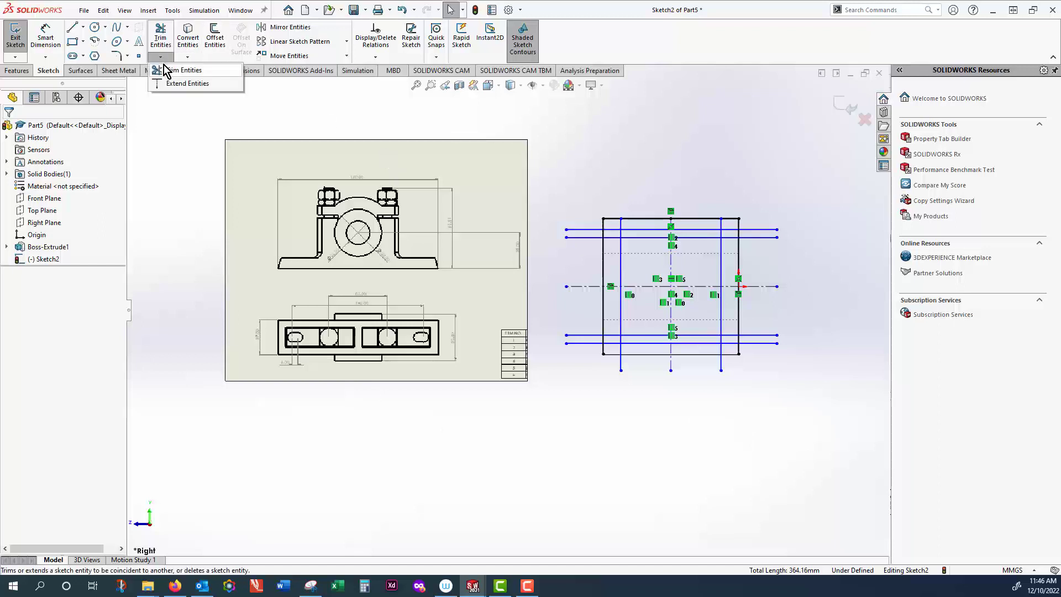
pyautogui.click(167, 73)
pyautogui.moveTo(578, 357)
pyautogui.mouseDown()
pyautogui.moveTo(580, 327)
pyautogui.moveTo(740, 325)
pyautogui.moveTo(756, 342)
pyautogui.moveTo(714, 368)
pyautogui.moveTo(614, 359)
pyautogui.moveTo(616, 338)
pyautogui.moveTo(718, 367)
pyautogui.moveTo(739, 340)
pyautogui.moveTo(602, 345)
pyautogui.moveTo(635, 353)
pyautogui.mouseUp()
pyautogui.scroll(-1, 734, 337)
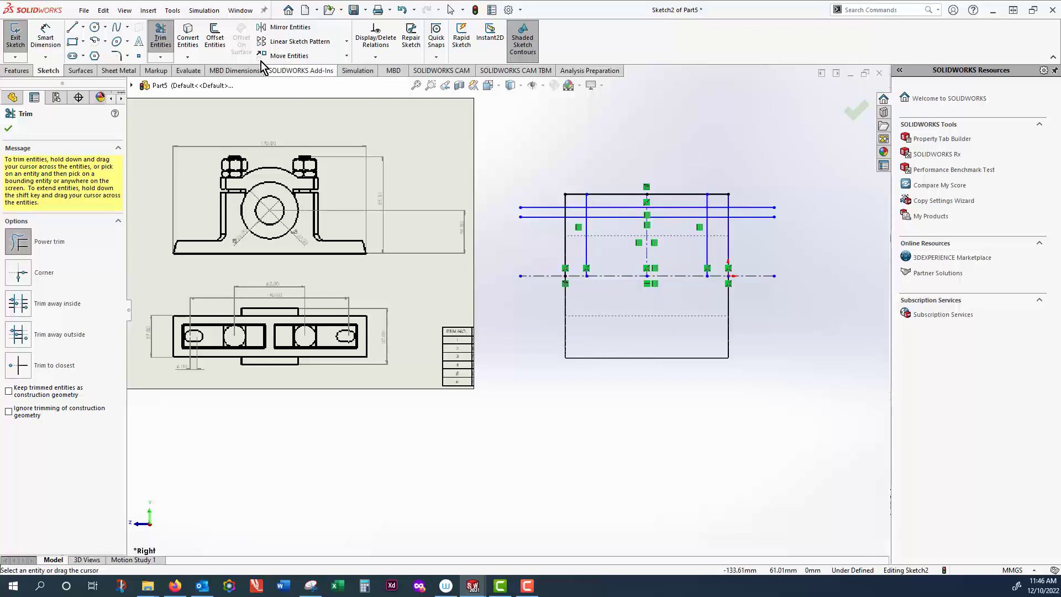
pyautogui.click(10, 128)
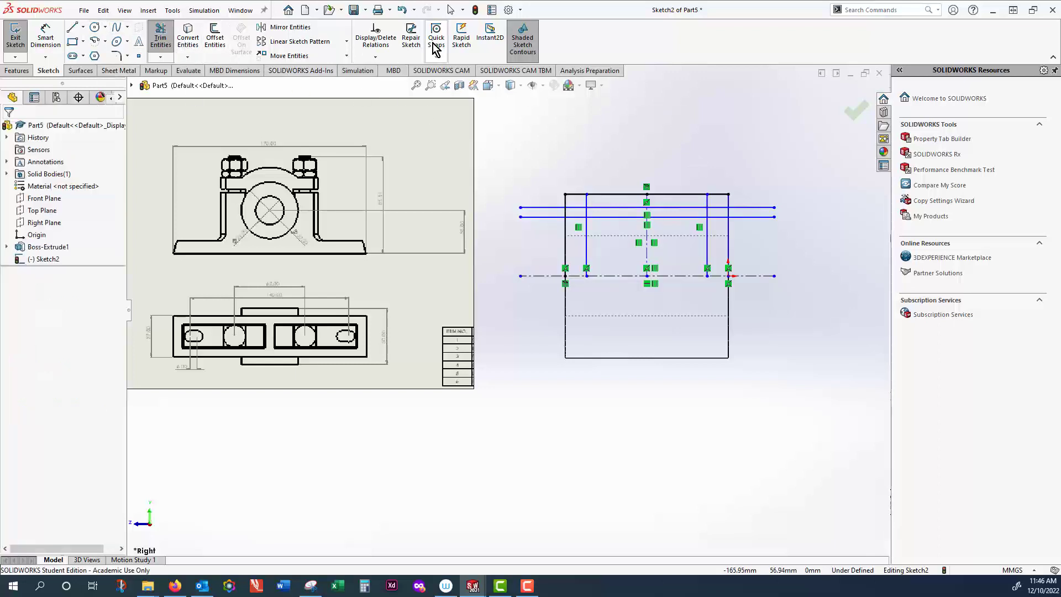
# Offset the vertical centerline bi-directionally by 28/2 mm.
pyautogui.click(646, 255)
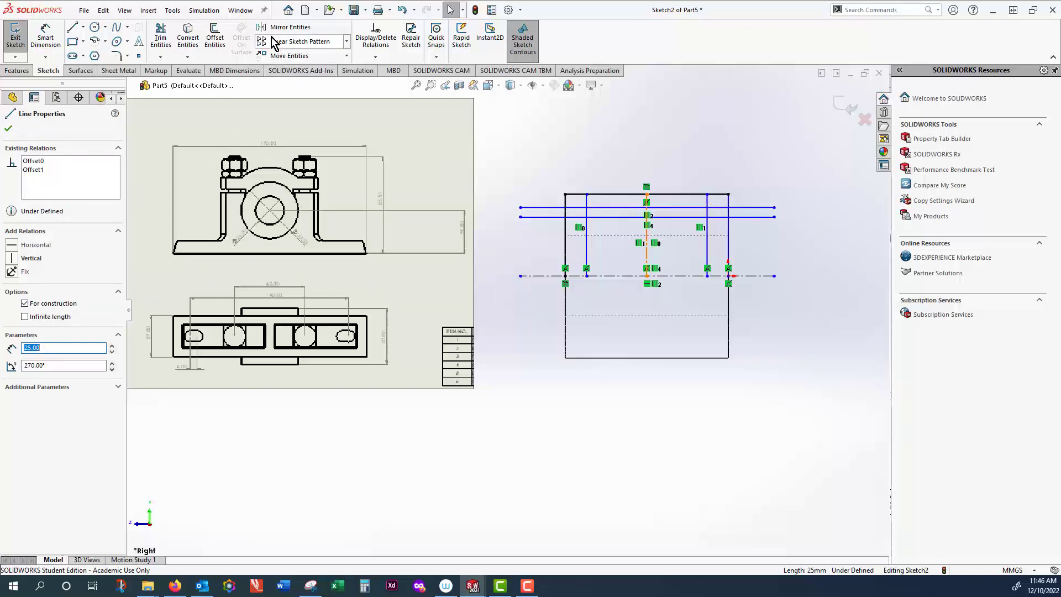
pyautogui.click(17, 127)
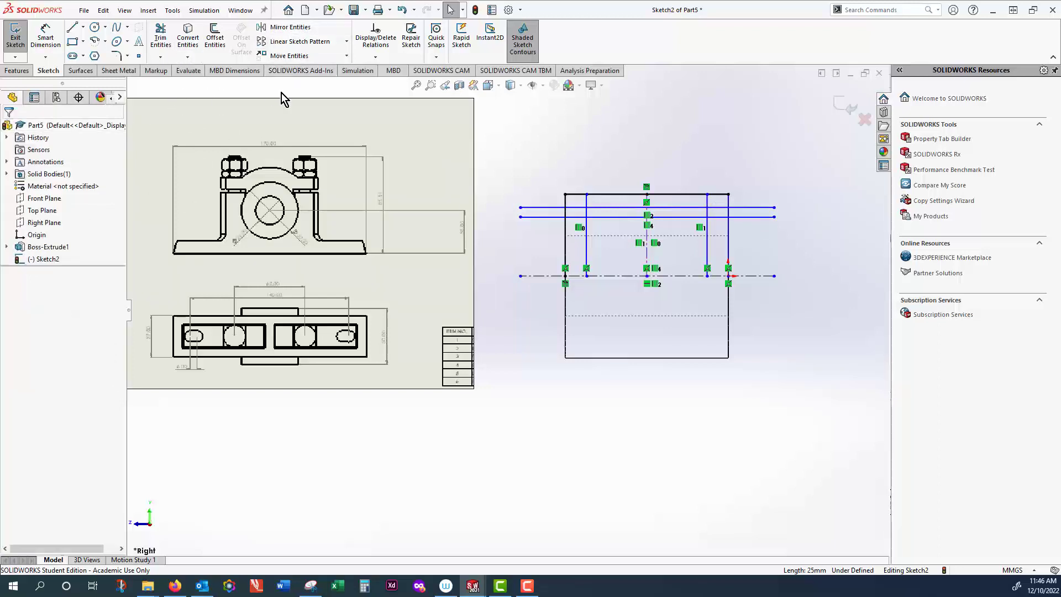
pyautogui.click(648, 254)
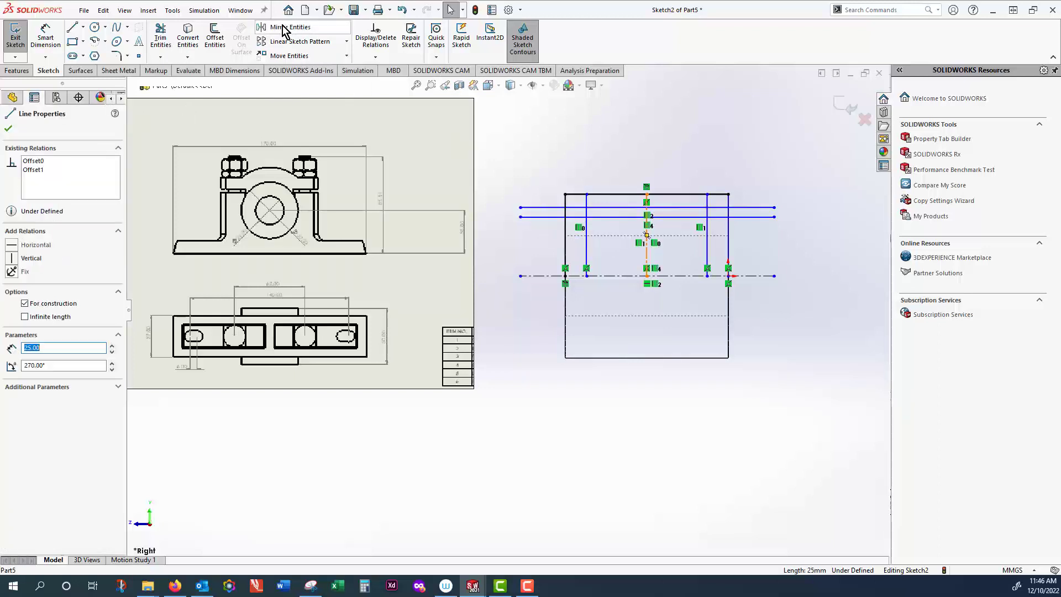
pyautogui.click(215, 39)
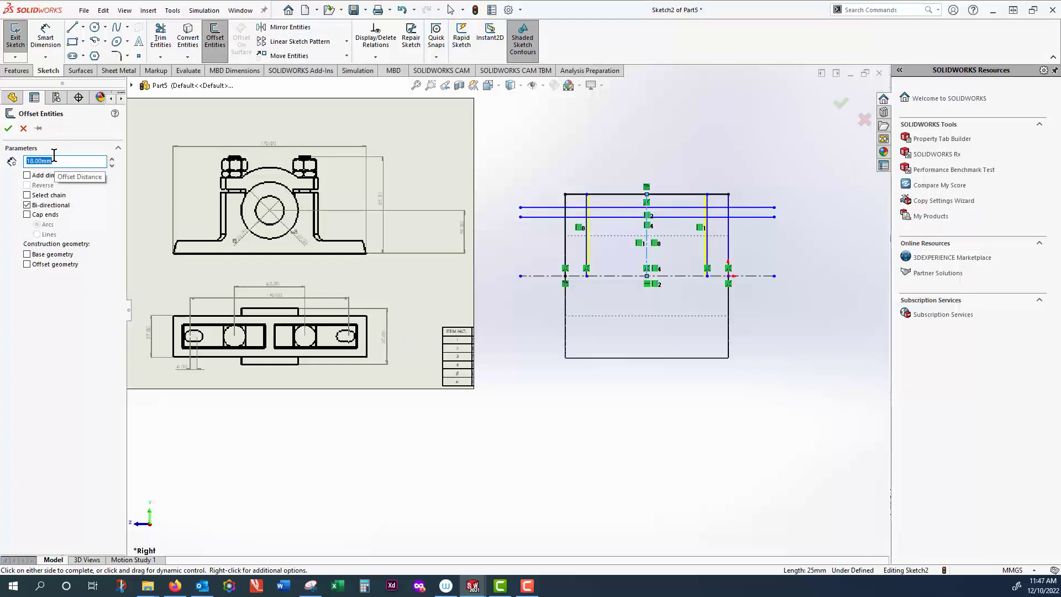
pyautogui.write('28/2')
pyautogui.press('Return')
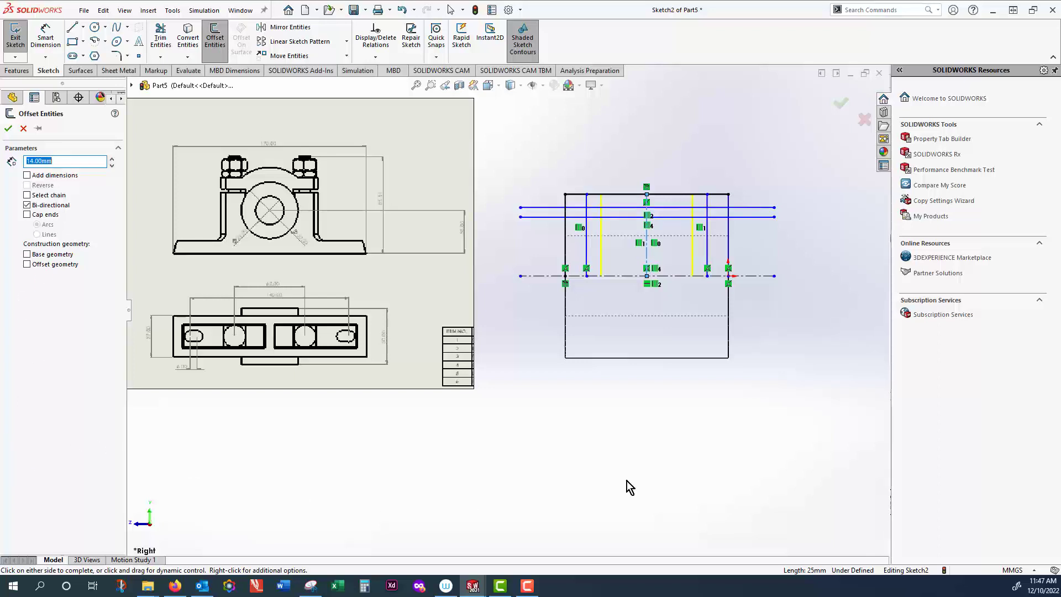
pyautogui.click(8, 129)
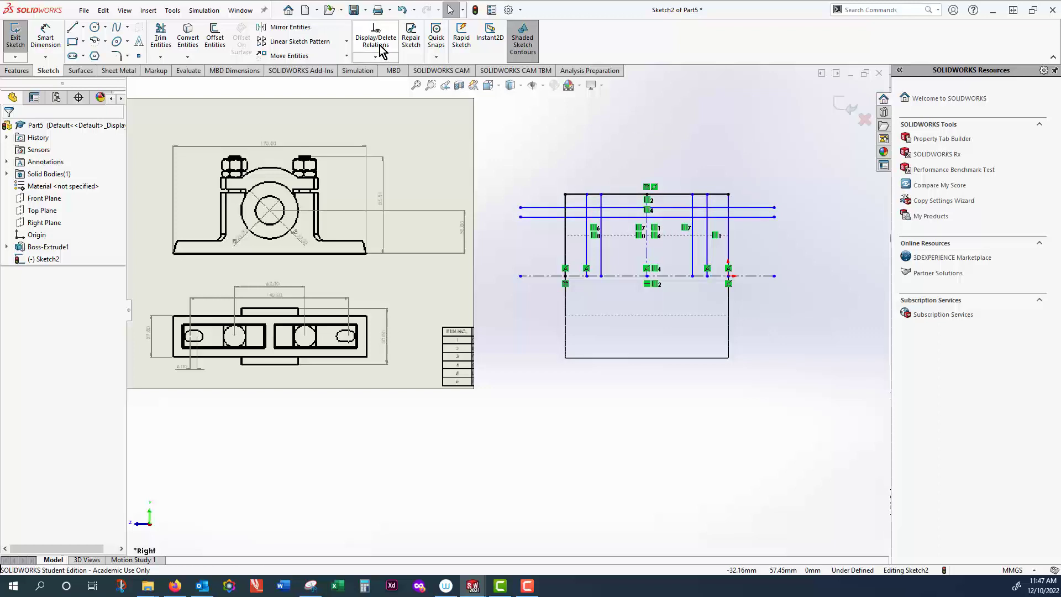
# Trim the crossing offset lines and upper edge into a symmetric two-step groove outline at the cylinder's upper edge.
pyautogui.click(165, 57)
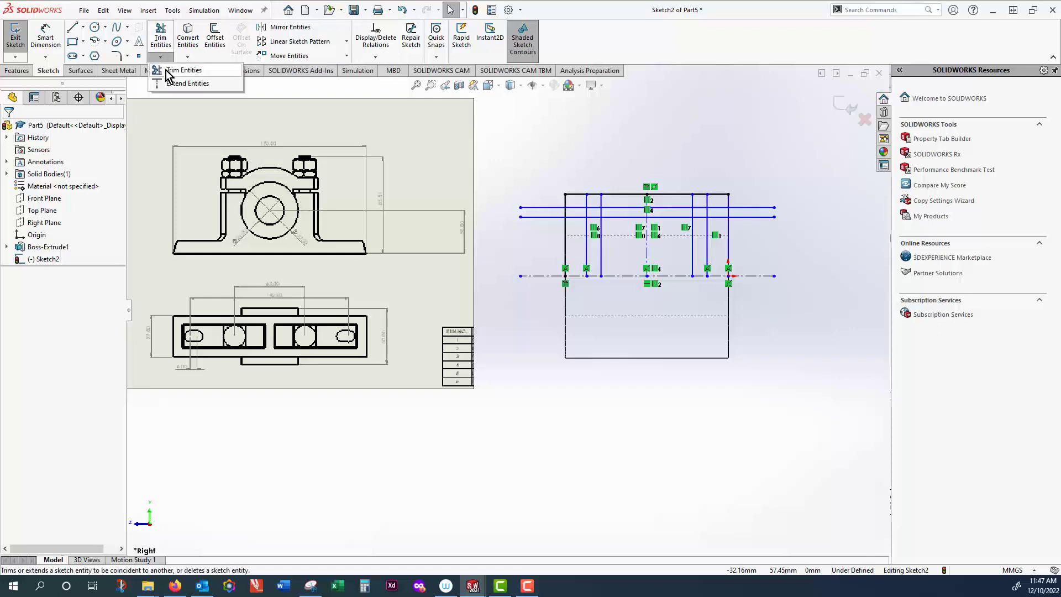
pyautogui.click(166, 71)
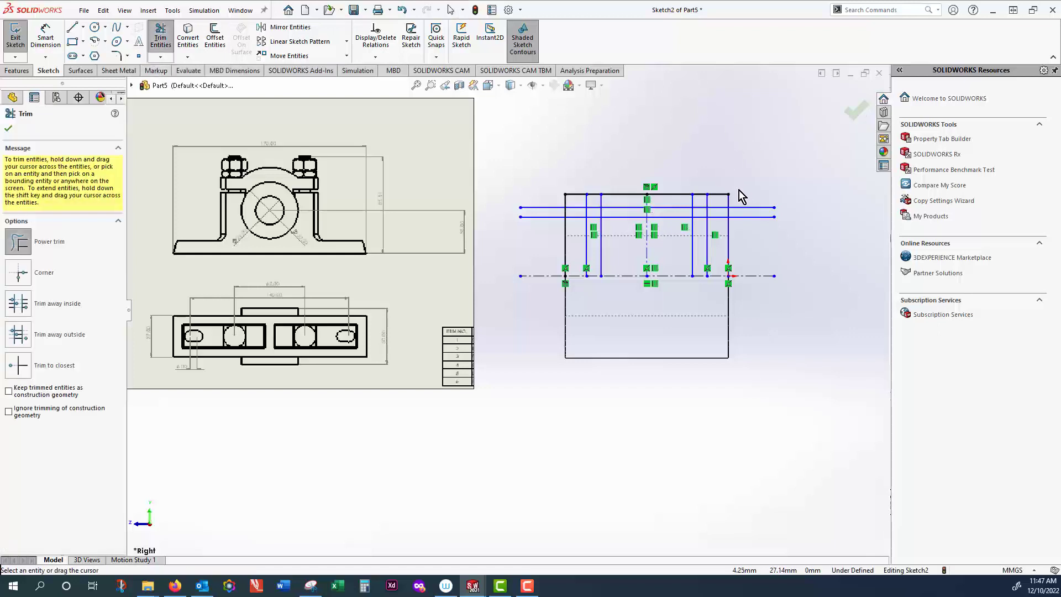
pyautogui.moveTo(702, 186)
pyautogui.mouseDown()
pyautogui.moveTo(682, 210)
pyautogui.moveTo(726, 201)
pyautogui.moveTo(701, 212)
pyautogui.moveTo(754, 229)
pyautogui.mouseUp()
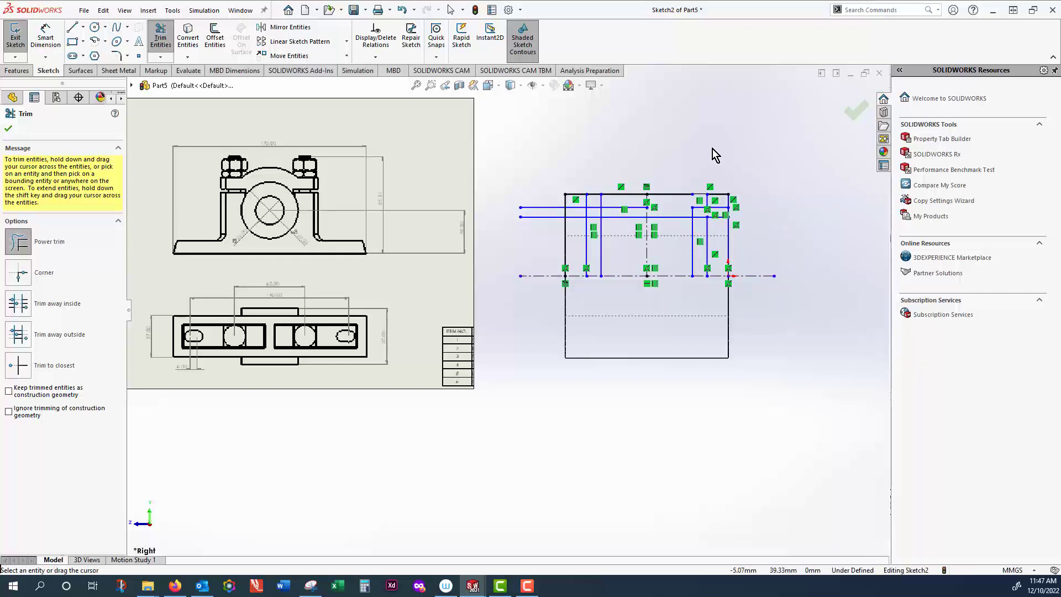
pyautogui.moveTo(671, 174); pyautogui.dragTo(671, 198)
pyautogui.scroll(-4, 663, 213)
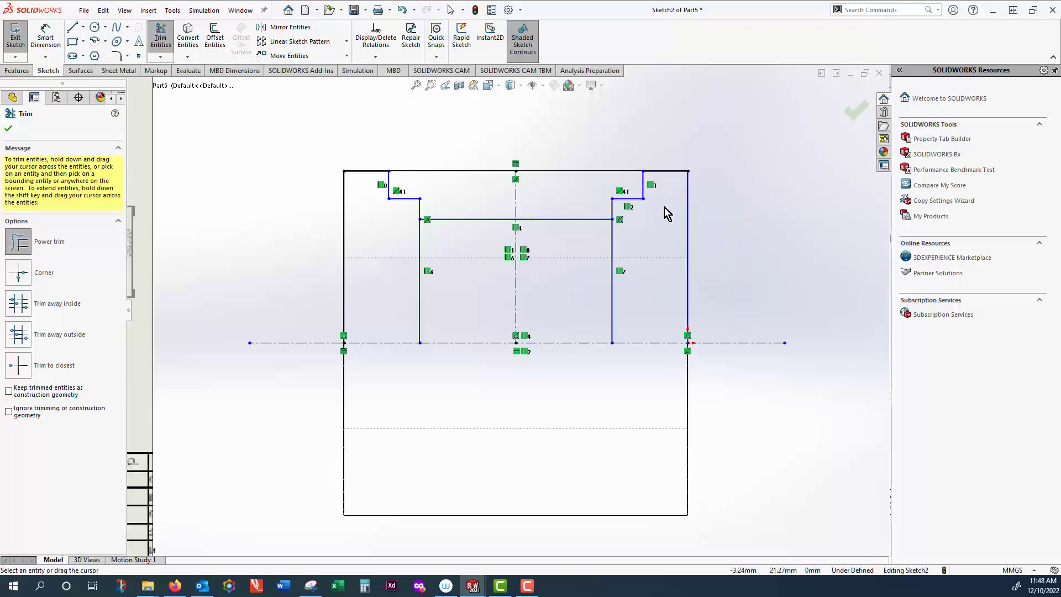
# Trim the vertical line remnants below the groove outline and the converted edge segments outside it.
pyautogui.moveTo(622, 244); pyautogui.dragTo(599, 251)
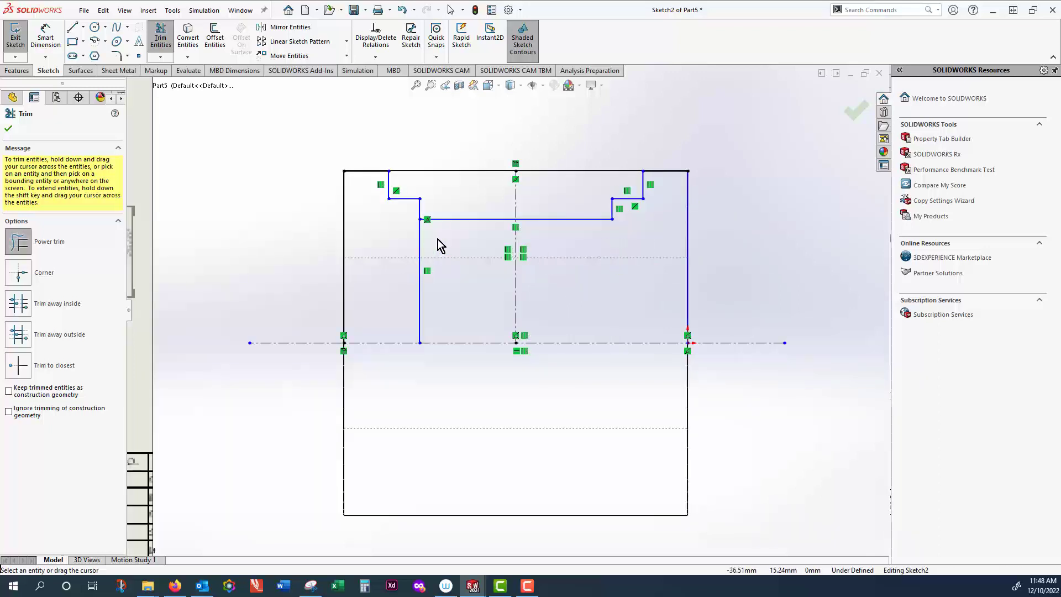
pyautogui.moveTo(440, 245); pyautogui.dragTo(409, 242)
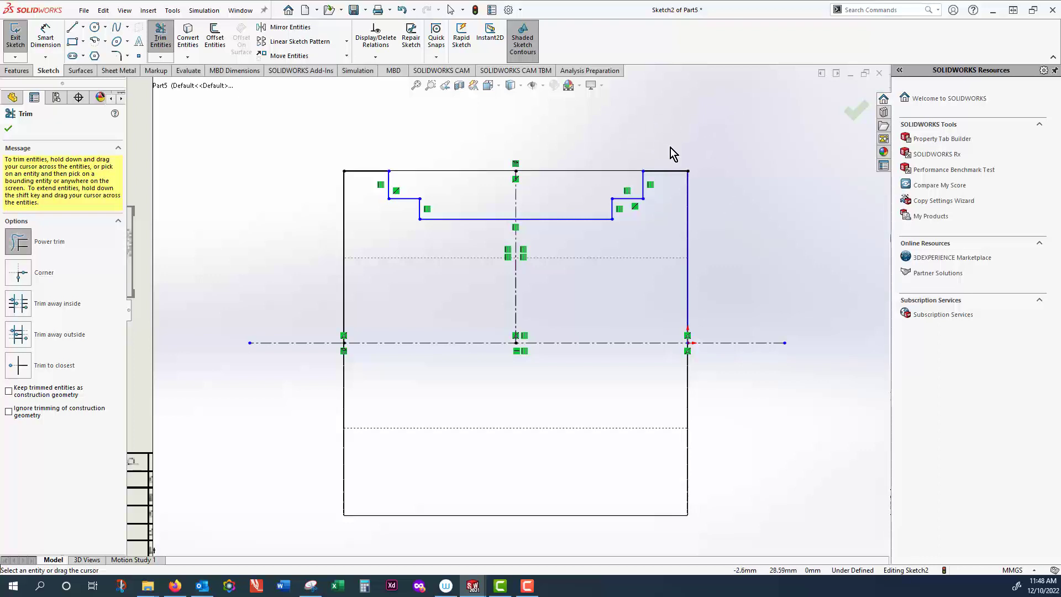
pyautogui.moveTo(671, 148); pyautogui.dragTo(695, 213)
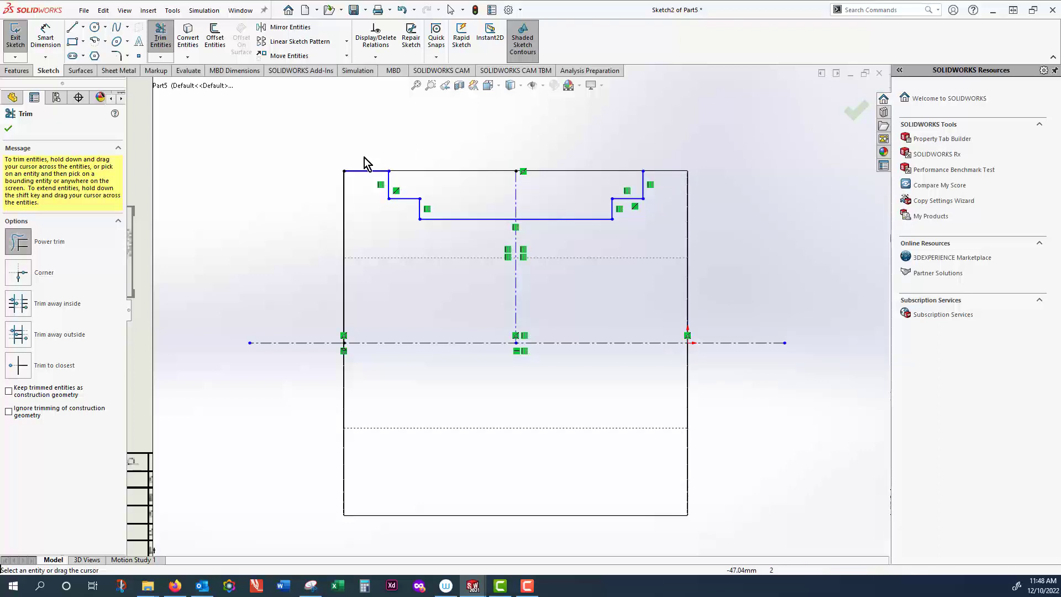
pyautogui.moveTo(361, 161)
pyautogui.mouseDown()
pyautogui.moveTo(361, 185)
pyautogui.moveTo(331, 194)
pyautogui.mouseUp()
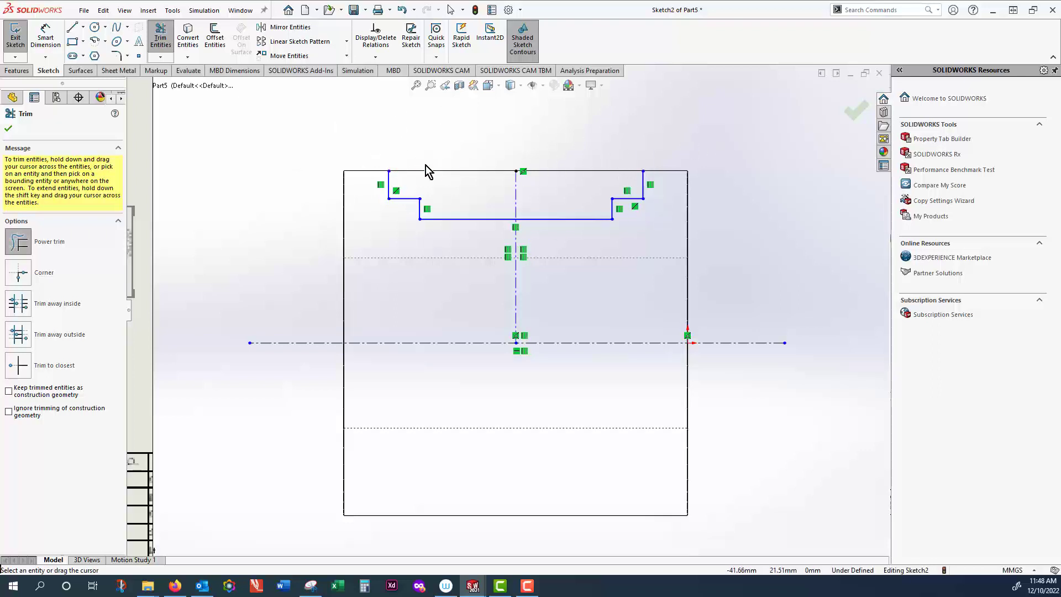
# Close the groove profile with a line between its two upper endpoints along the cylinder's edge, and exit the sketch.
pyautogui.click(72, 27)
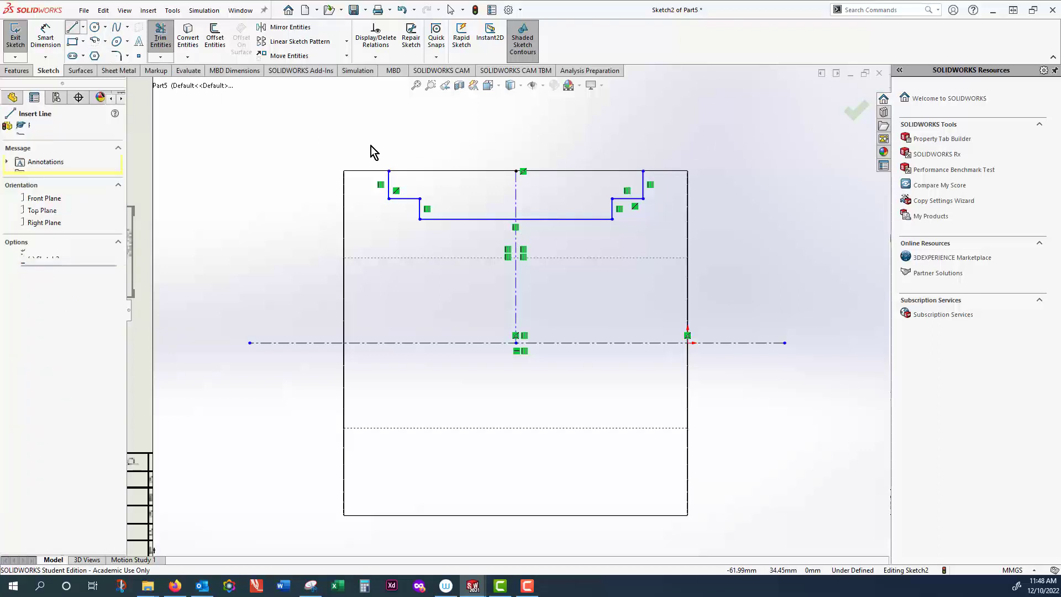
pyautogui.click(389, 172)
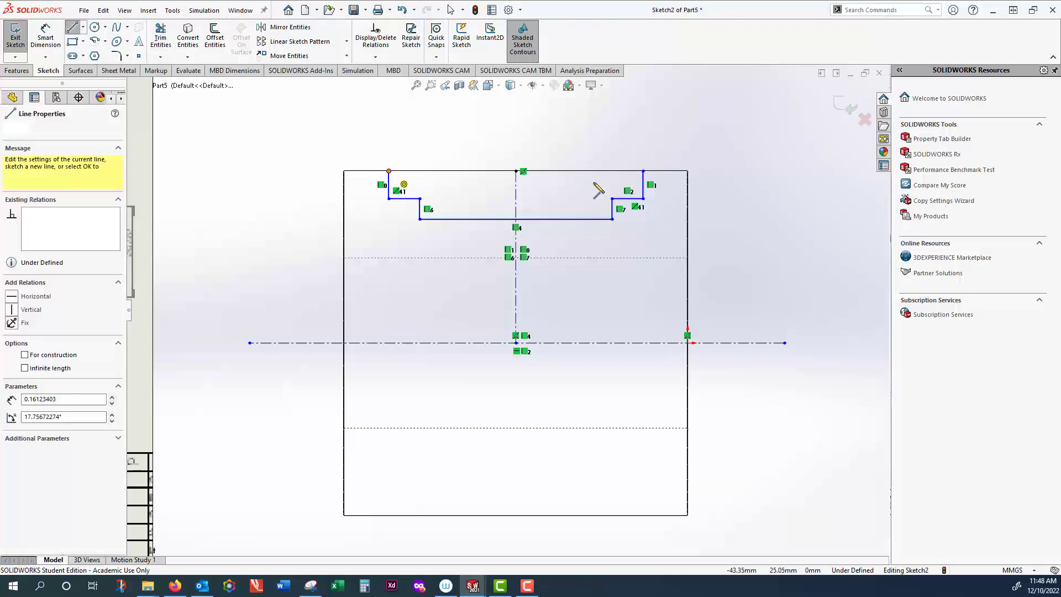
pyautogui.click(643, 171)
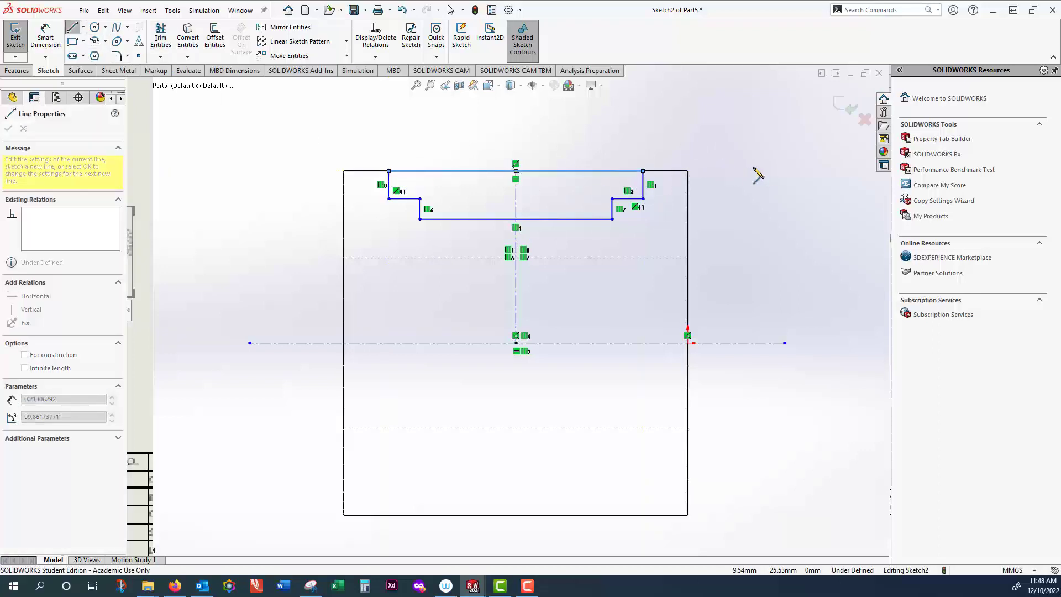
pyautogui.press('Escape')
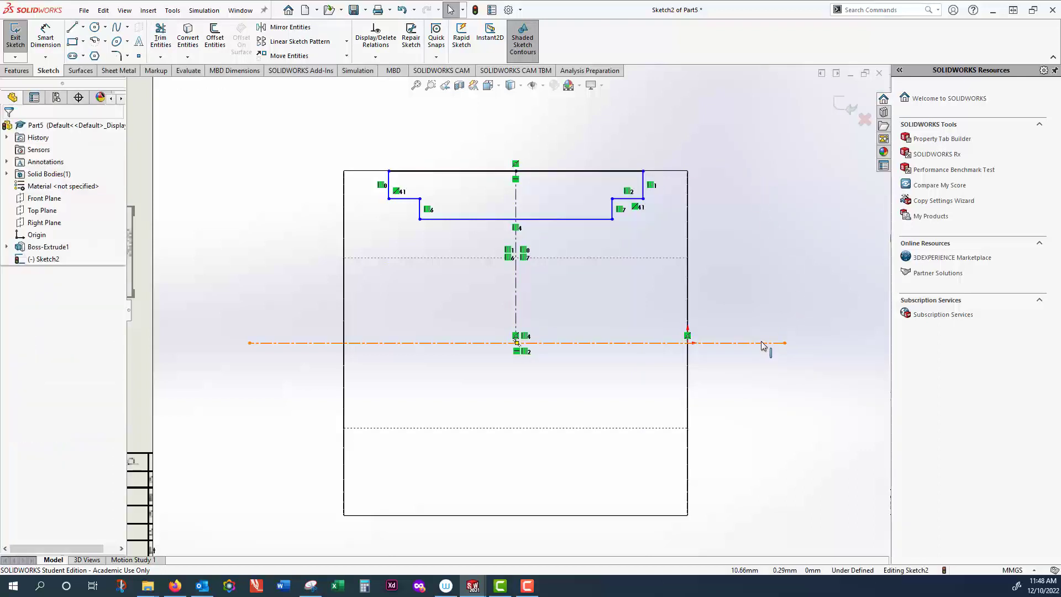
pyautogui.click(843, 106)
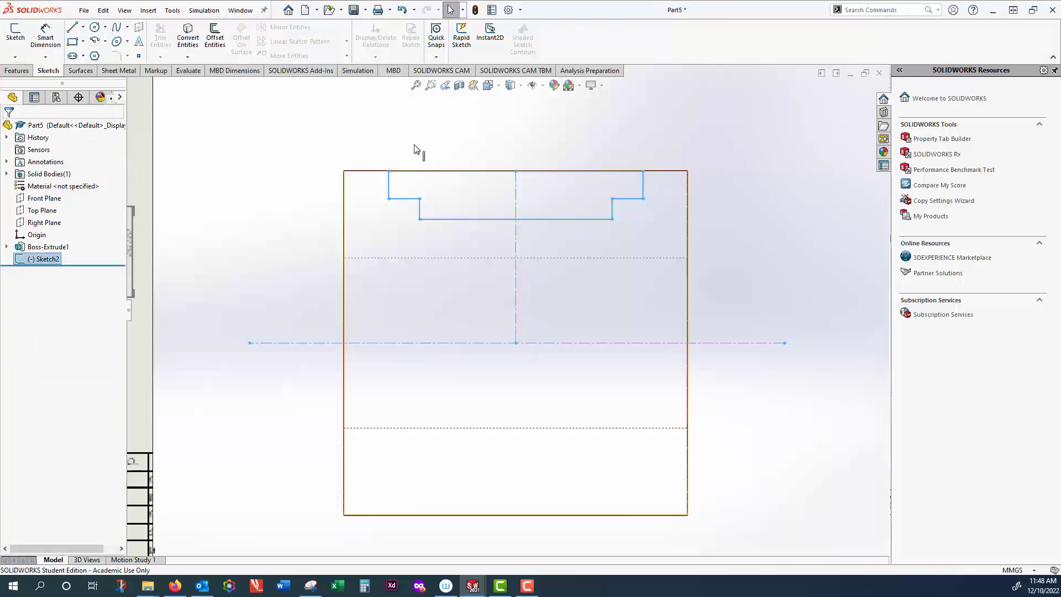
# Cut the stepped groove with a 360° Revolved Cut of the profile about the horizontal centerline.
pyautogui.click(8, 72)
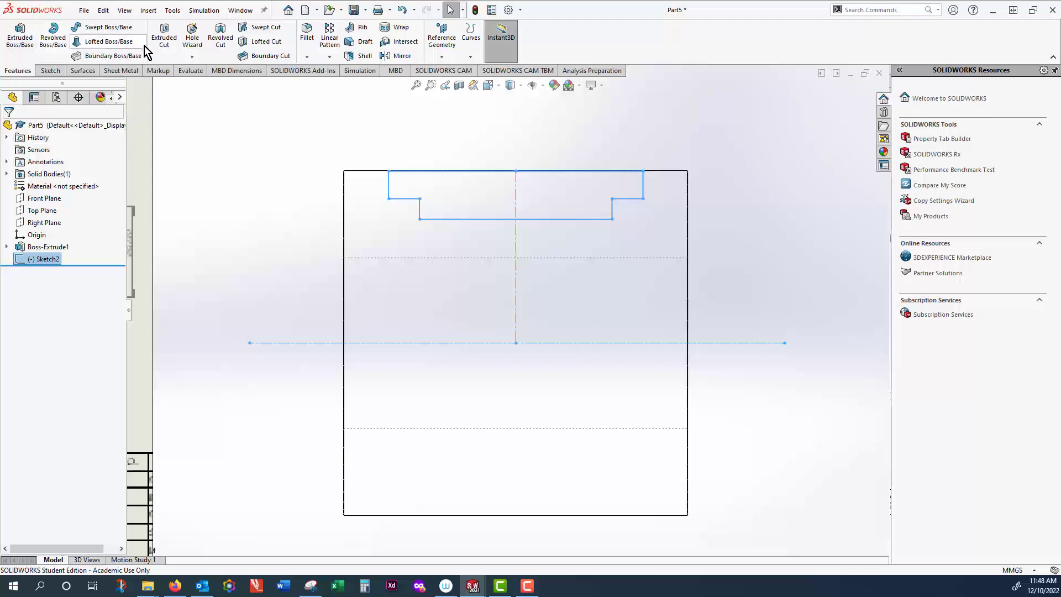
pyautogui.click(217, 39)
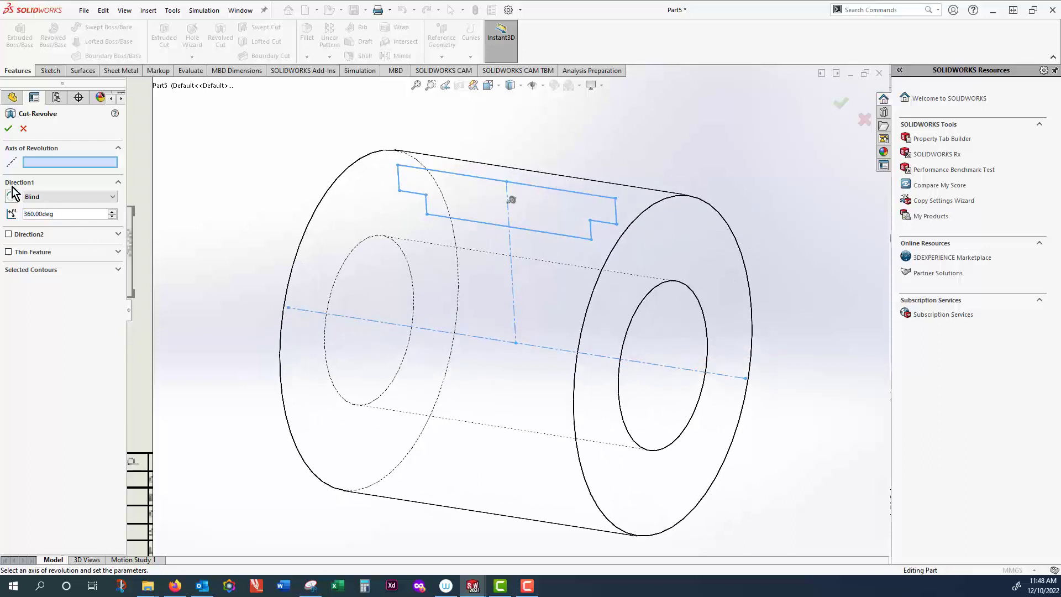
pyautogui.click(9, 130)
pyautogui.click(308, 311)
pyautogui.click(8, 128)
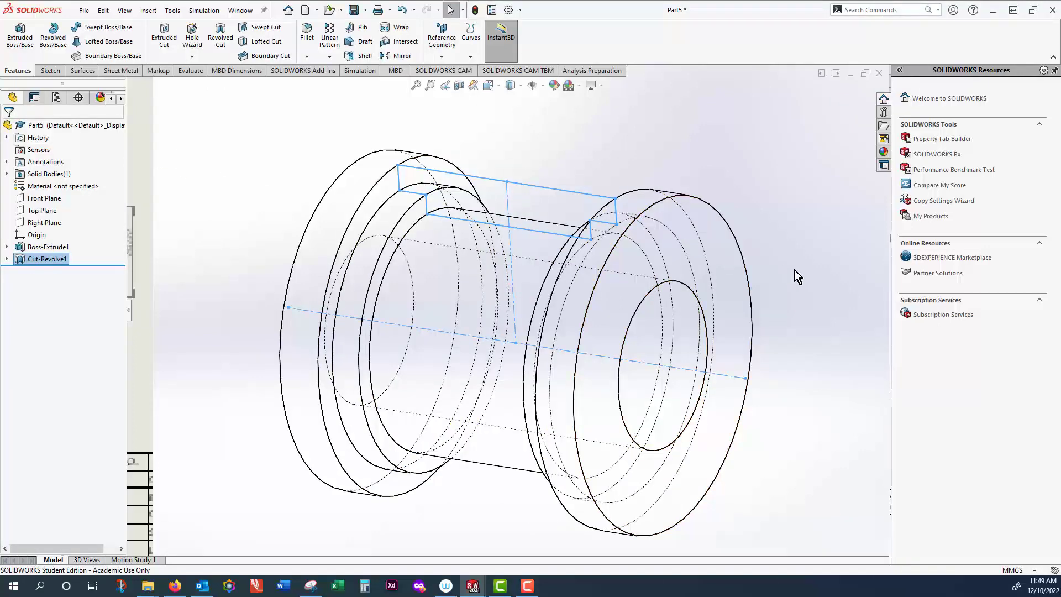
# Display the bushing as Shaded With Edges and inspect the revolved groove.
pyautogui.moveTo(794, 270); pyautogui.dragTo(828, 148, button='middle')
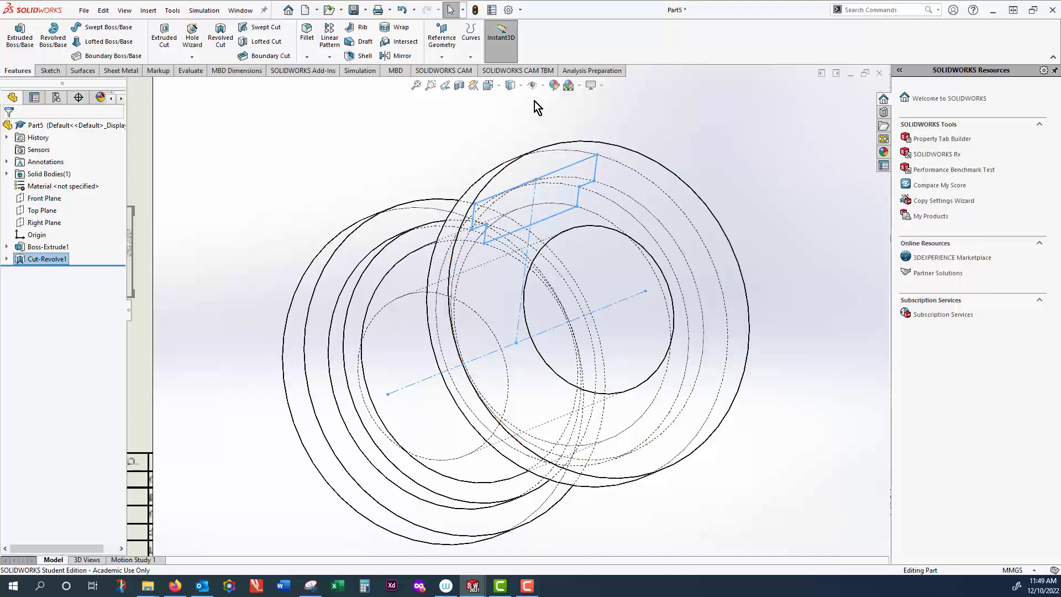
pyautogui.click(520, 85)
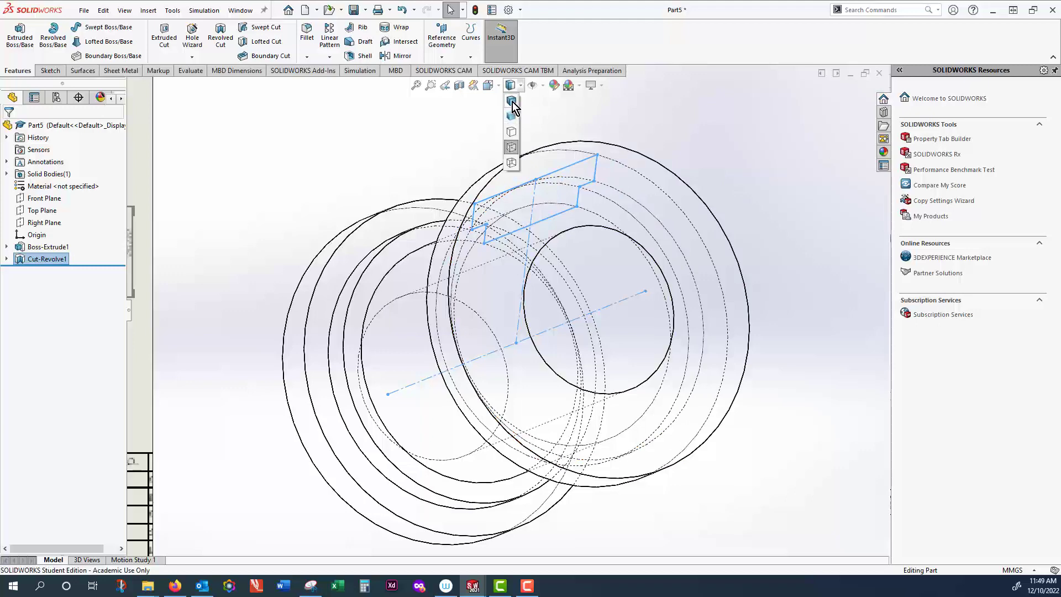
pyautogui.click(511, 100)
pyautogui.moveTo(736, 181)
pyautogui.mouseDown(button='middle')
pyautogui.moveTo(770, 206)
pyautogui.moveTo(770, 277)
pyautogui.moveTo(804, 210)
pyautogui.moveTo(781, 141)
pyautogui.moveTo(849, 197)
pyautogui.moveTo(792, 208)
pyautogui.moveTo(760, 242)
pyautogui.moveTo(774, 345)
pyautogui.mouseUp(button='middle')
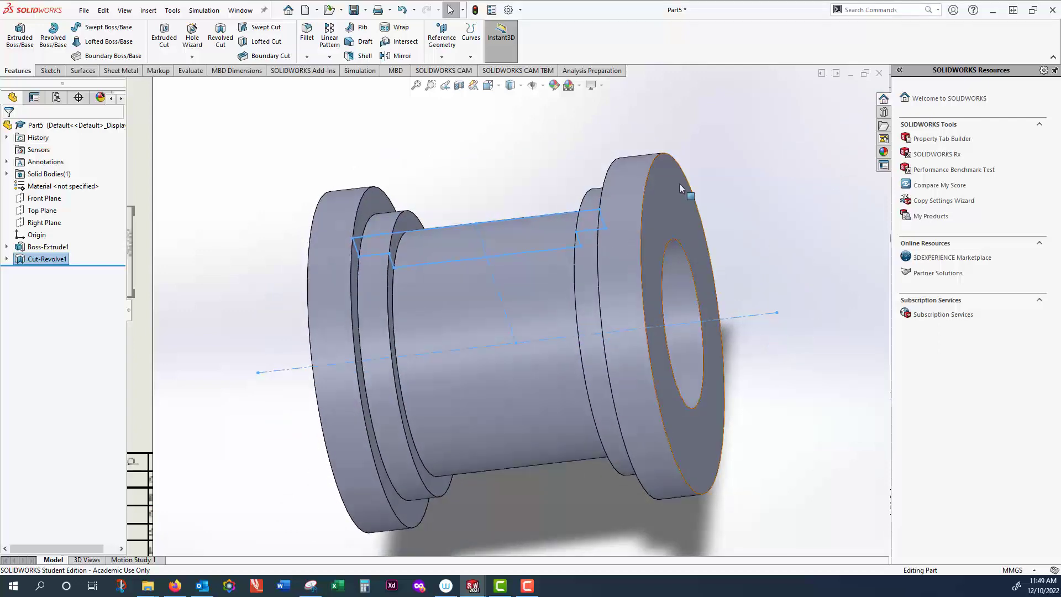
# Sketch a circle of radius 2.50 mm on the Top Plane, vertically aligned about 24 mm below the origin at the bushing's mid-length, and exit the sketch.
pyautogui.click(49, 210)
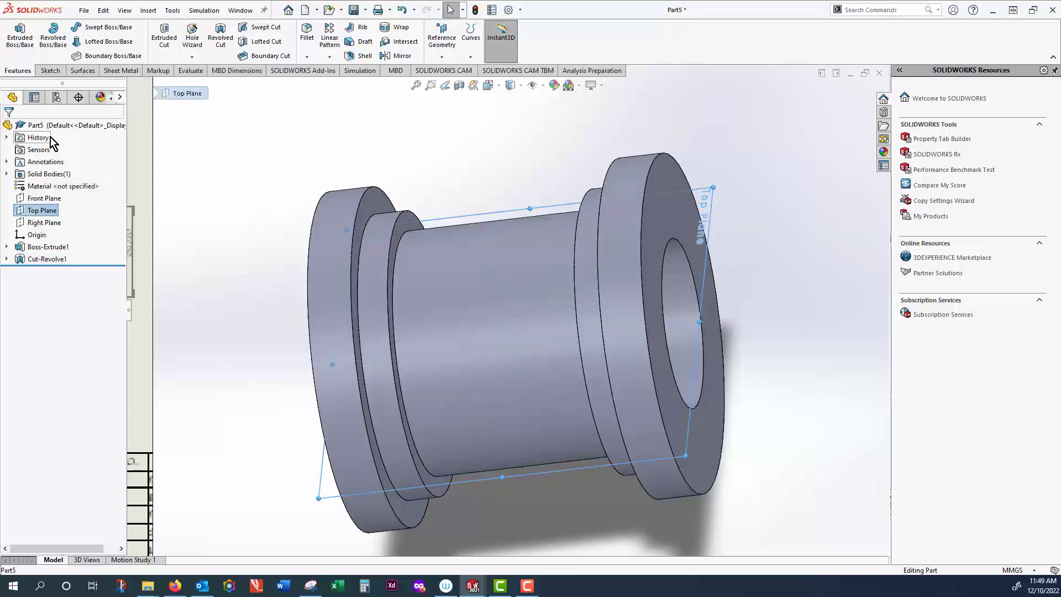
pyautogui.click(60, 71)
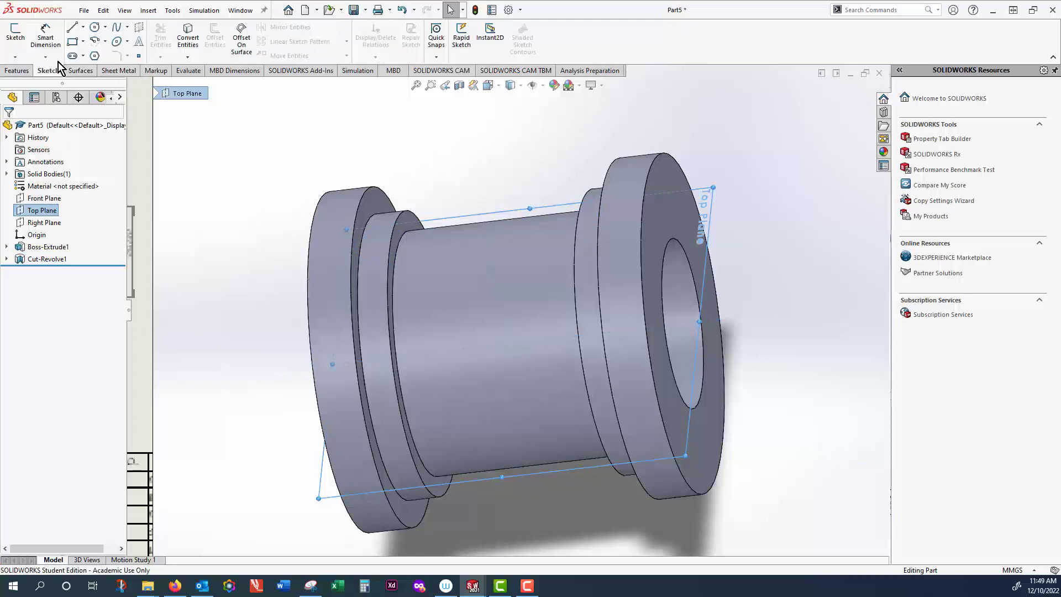
pyautogui.click(16, 57)
pyautogui.click(20, 72)
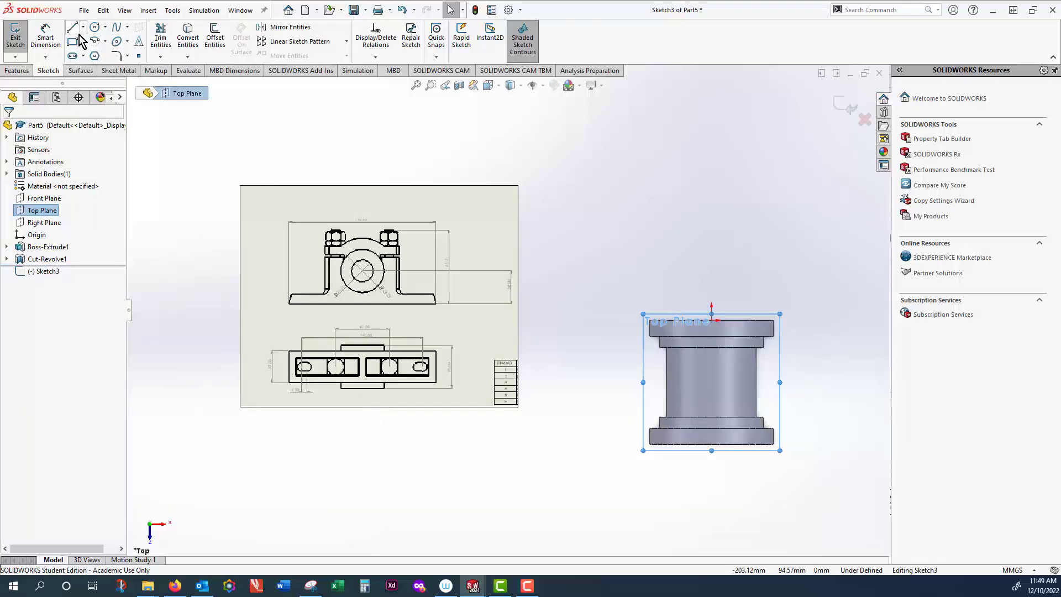
pyautogui.click(94, 27)
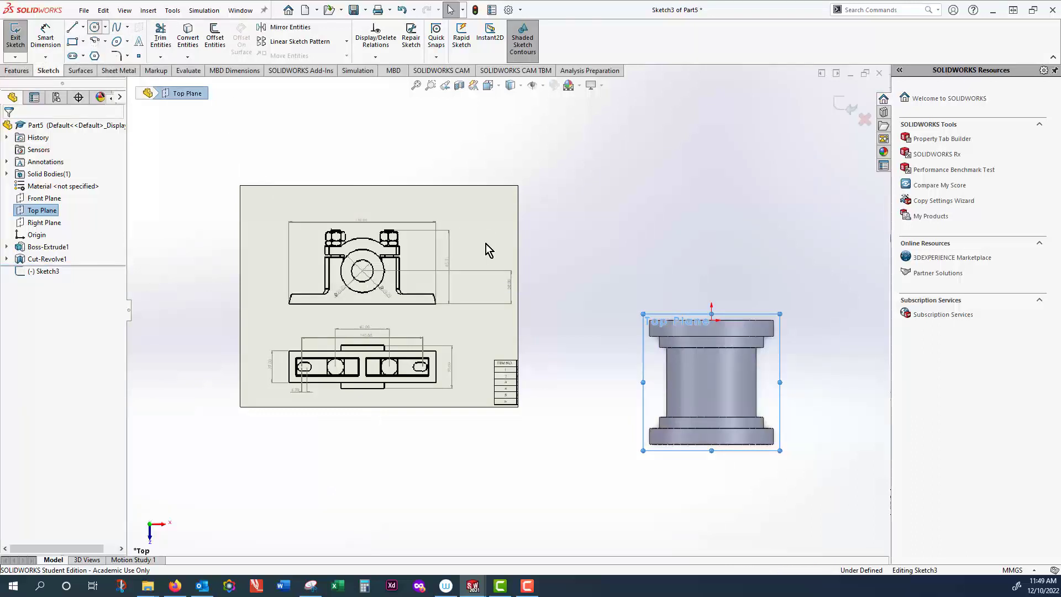
pyautogui.click(711, 380)
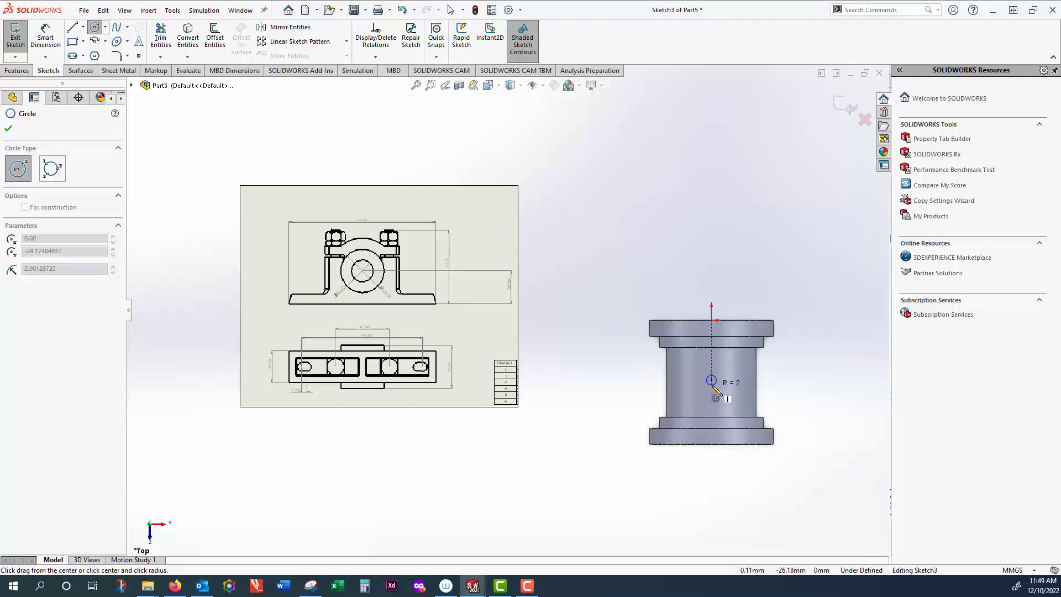
pyautogui.click(713, 388)
pyautogui.write('2.50')
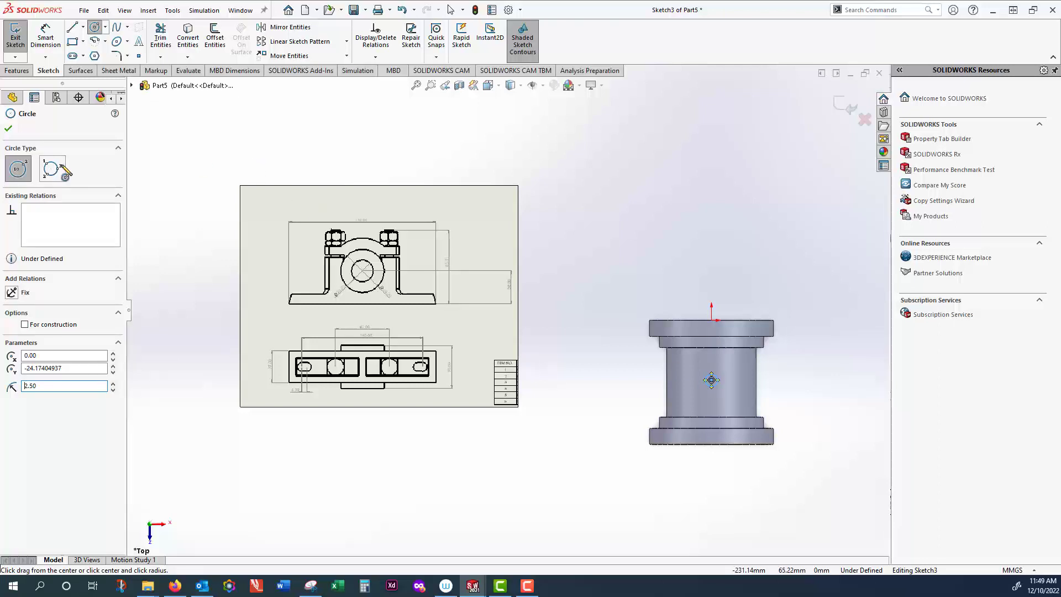
pyautogui.click(8, 128)
pyautogui.press('Escape')
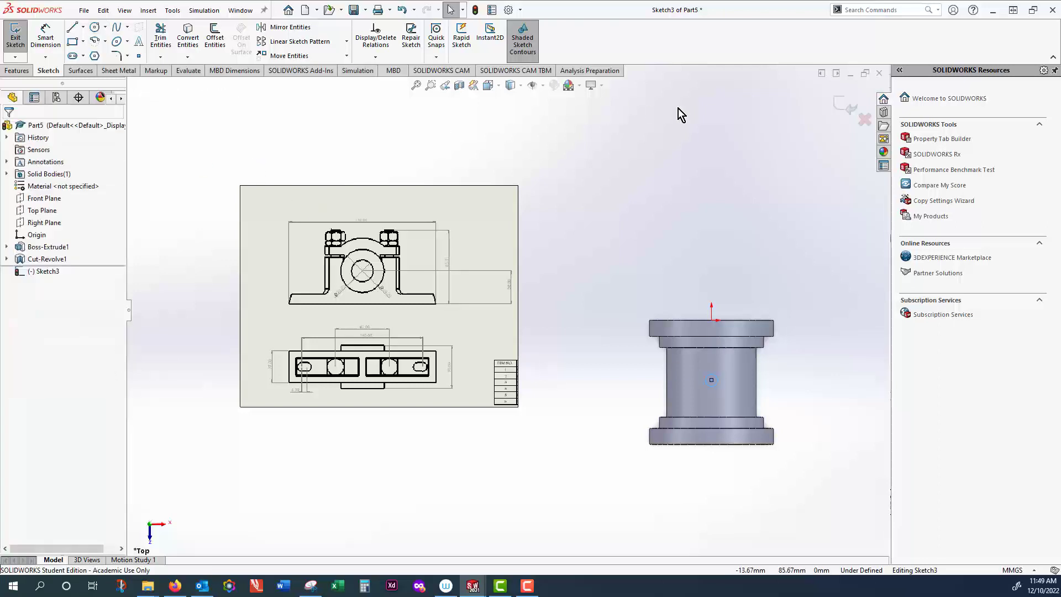
pyautogui.click(844, 104)
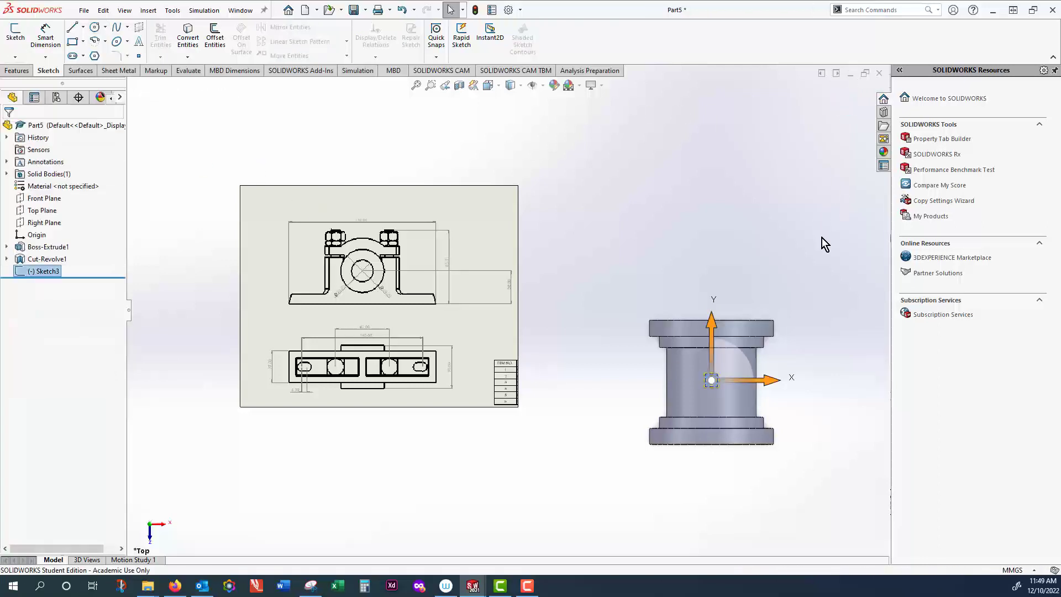
# Cut the circle through one side of the bushing wall with a 50 mm Blind Extruded Cut and inspect the hole.
pyautogui.moveTo(822, 238)
pyautogui.mouseDown(button='middle')
pyautogui.moveTo(730, 161)
pyautogui.moveTo(695, 158)
pyautogui.mouseUp(button='middle')
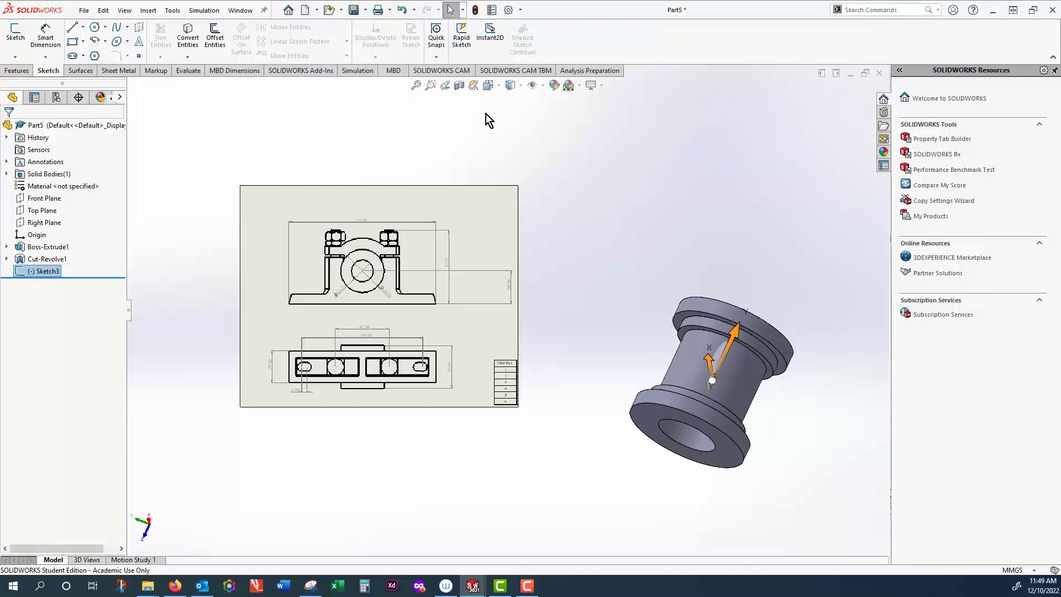
pyautogui.click(19, 71)
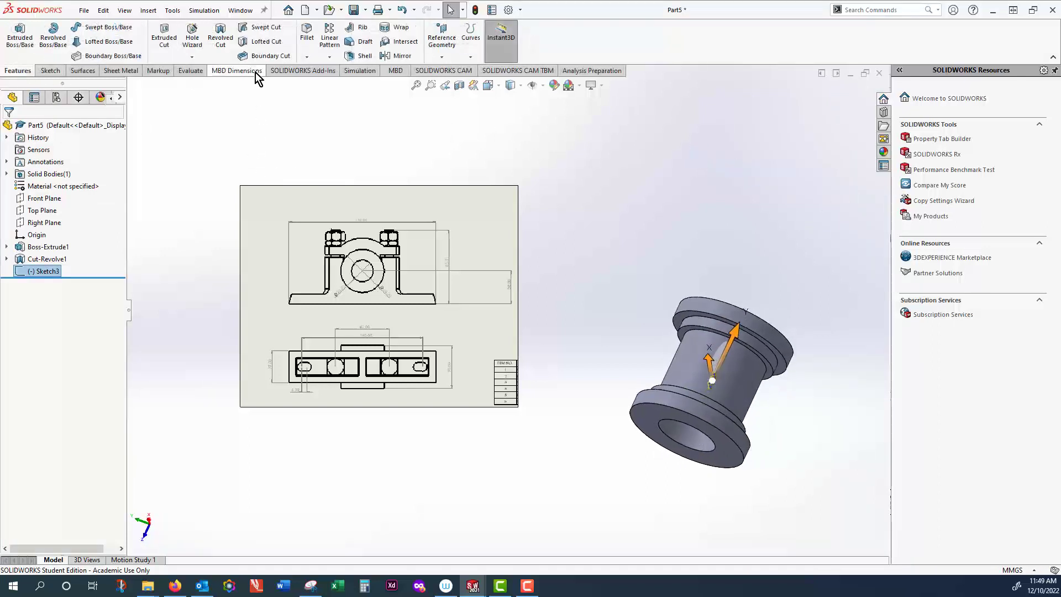
pyautogui.click(164, 38)
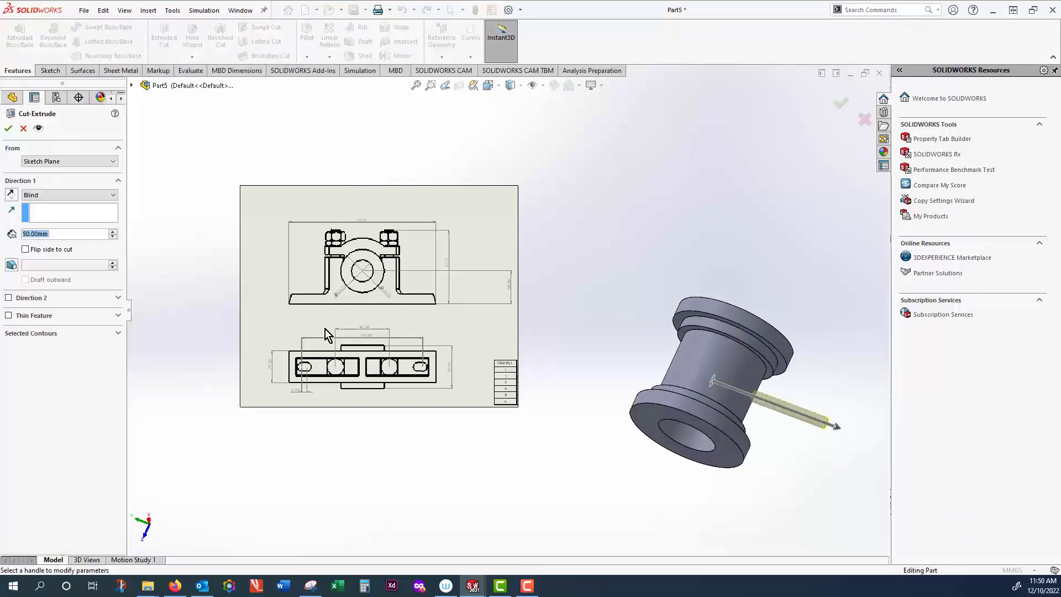
pyautogui.click(8, 128)
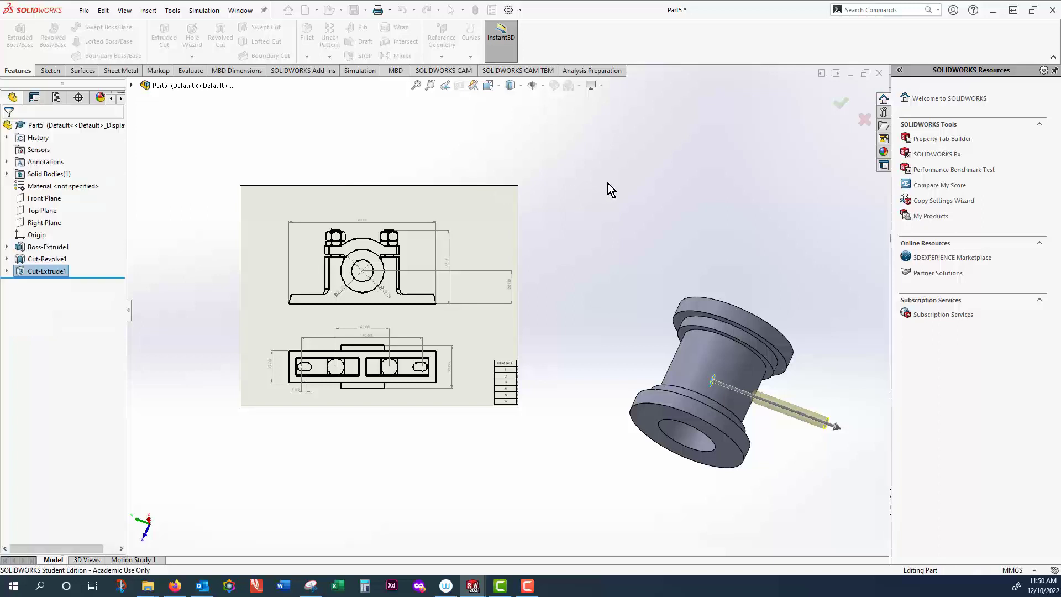
pyautogui.moveTo(693, 220); pyautogui.dragTo(566, 46, button='middle')
pyautogui.scroll(1, 585, 77)
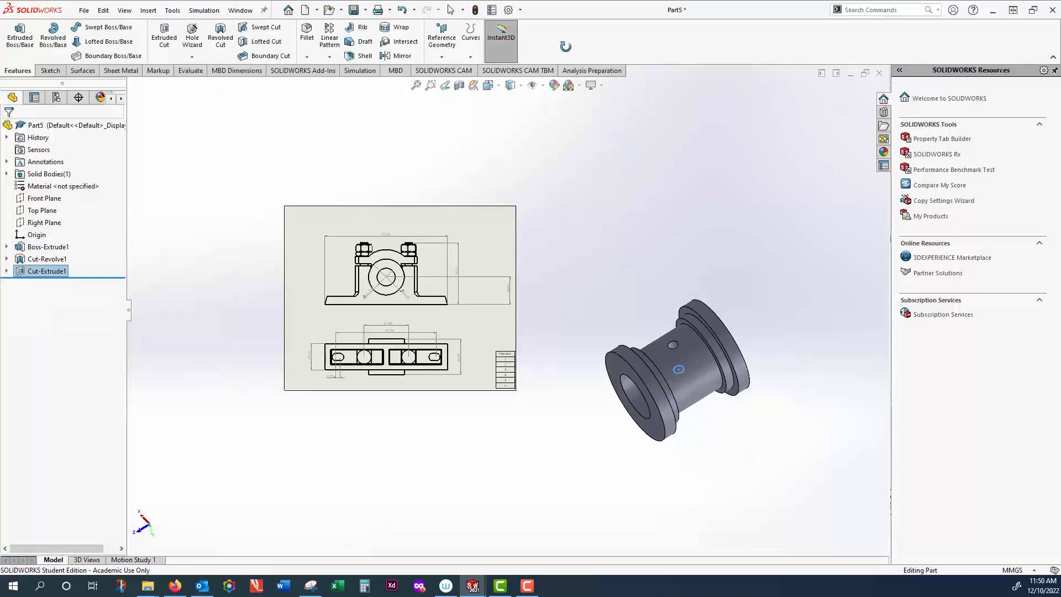
pyautogui.scroll(-1, 566, 46)
pyautogui.moveTo(735, 219)
pyautogui.mouseDown(button='middle')
pyautogui.moveTo(718, 172)
pyautogui.moveTo(668, 177)
pyautogui.moveTo(777, 171)
pyautogui.moveTo(753, 160)
pyautogui.mouseUp(button='middle')
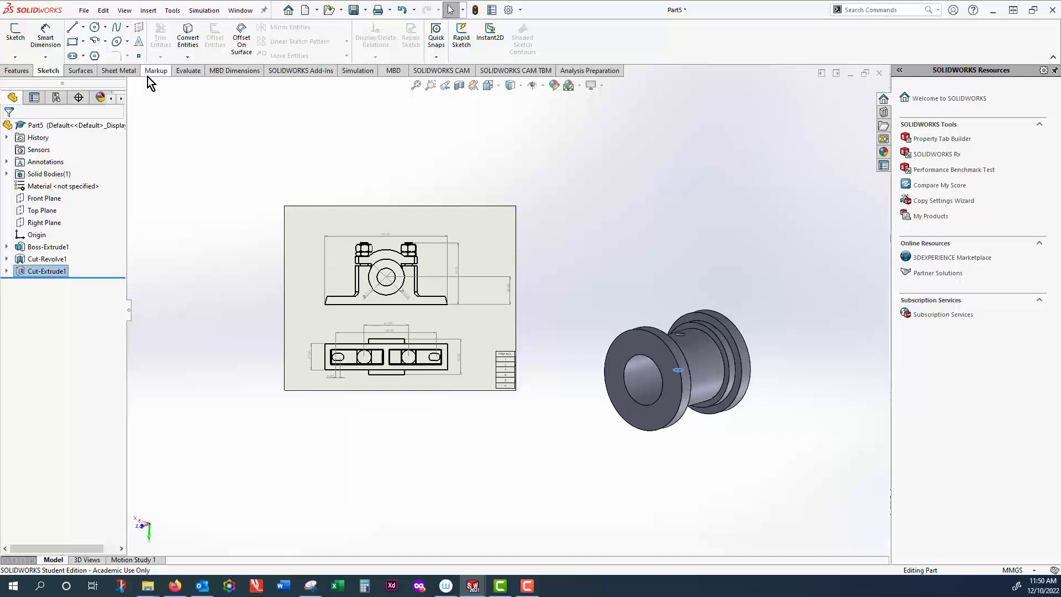